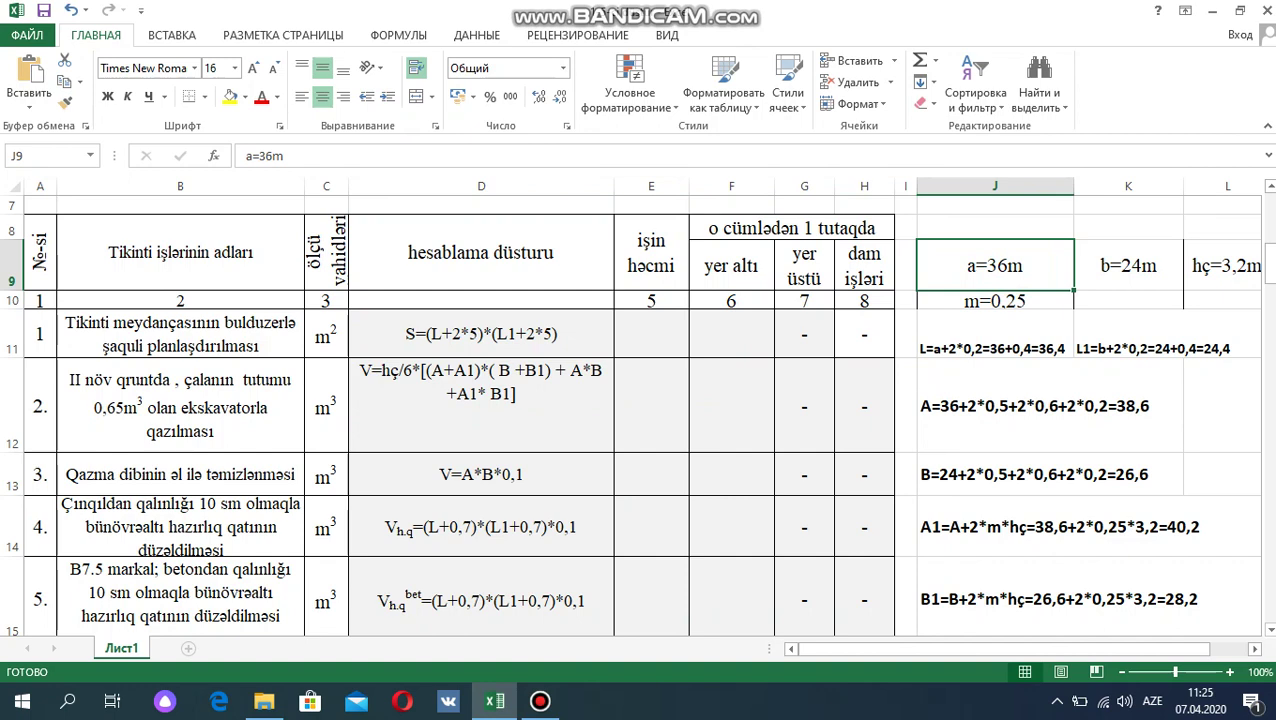
# Append the substituted values =(36,4+10)*(24,4+10) to the bulldozer levelling area formula in D11.
pyautogui.click(1128, 265)
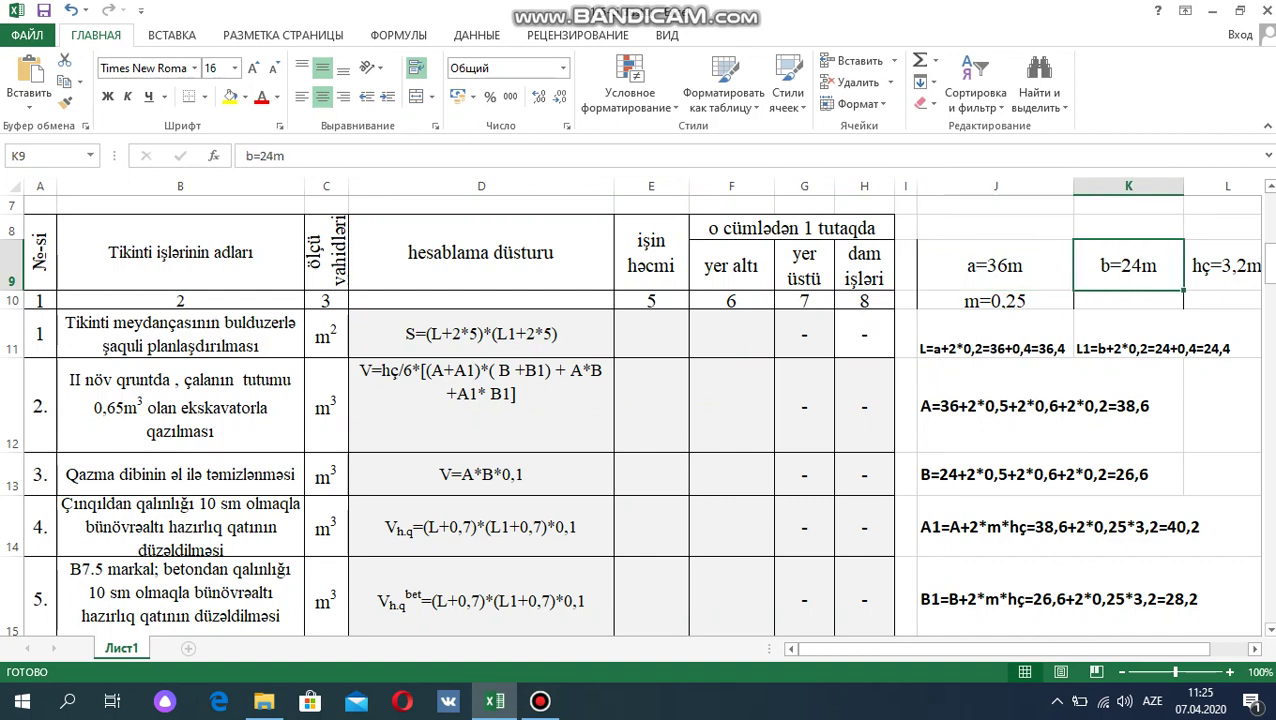
pyautogui.click(1226, 265)
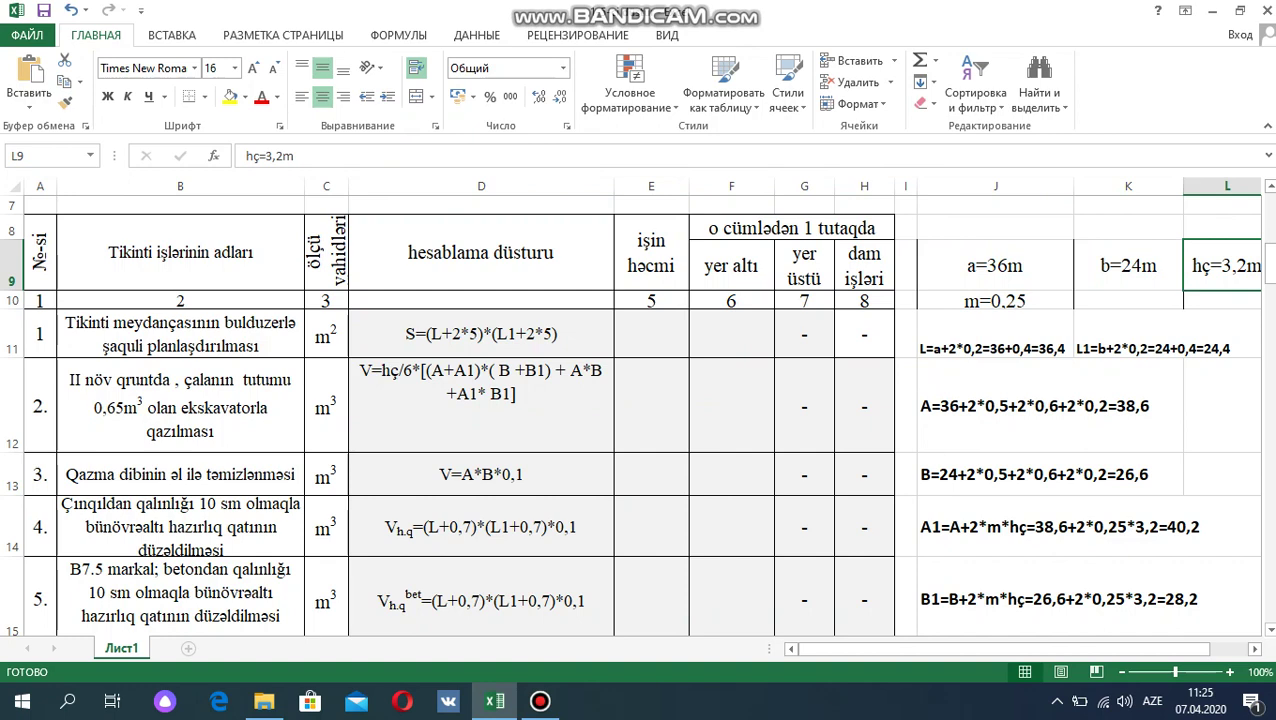
pyautogui.click(995, 300)
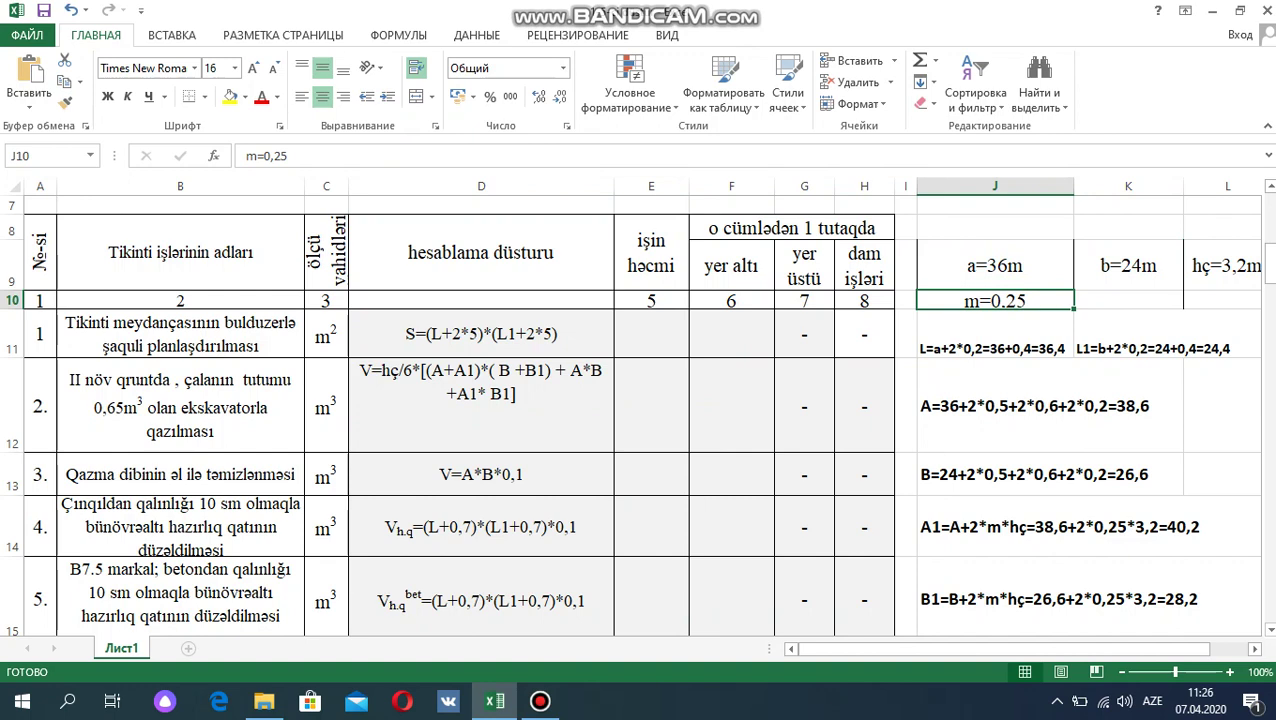
pyautogui.click(180, 334)
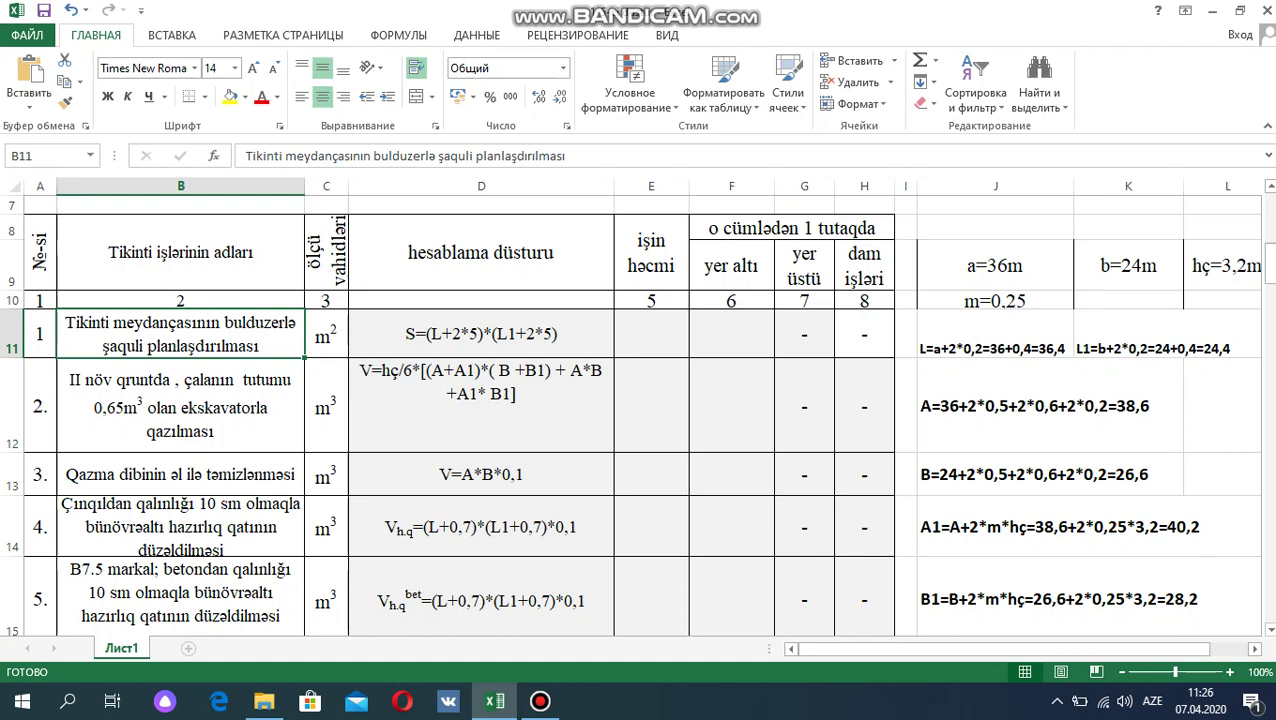
pyautogui.click(994, 333)
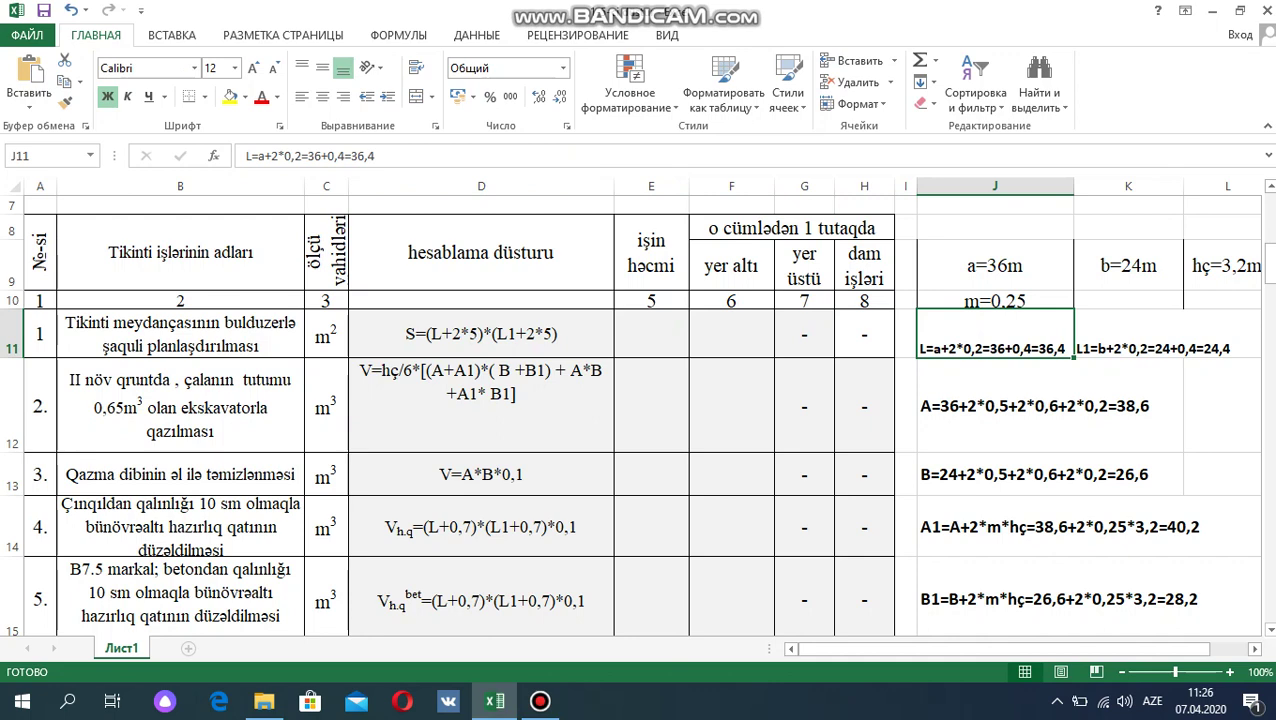
pyautogui.doubleClick(557, 334)
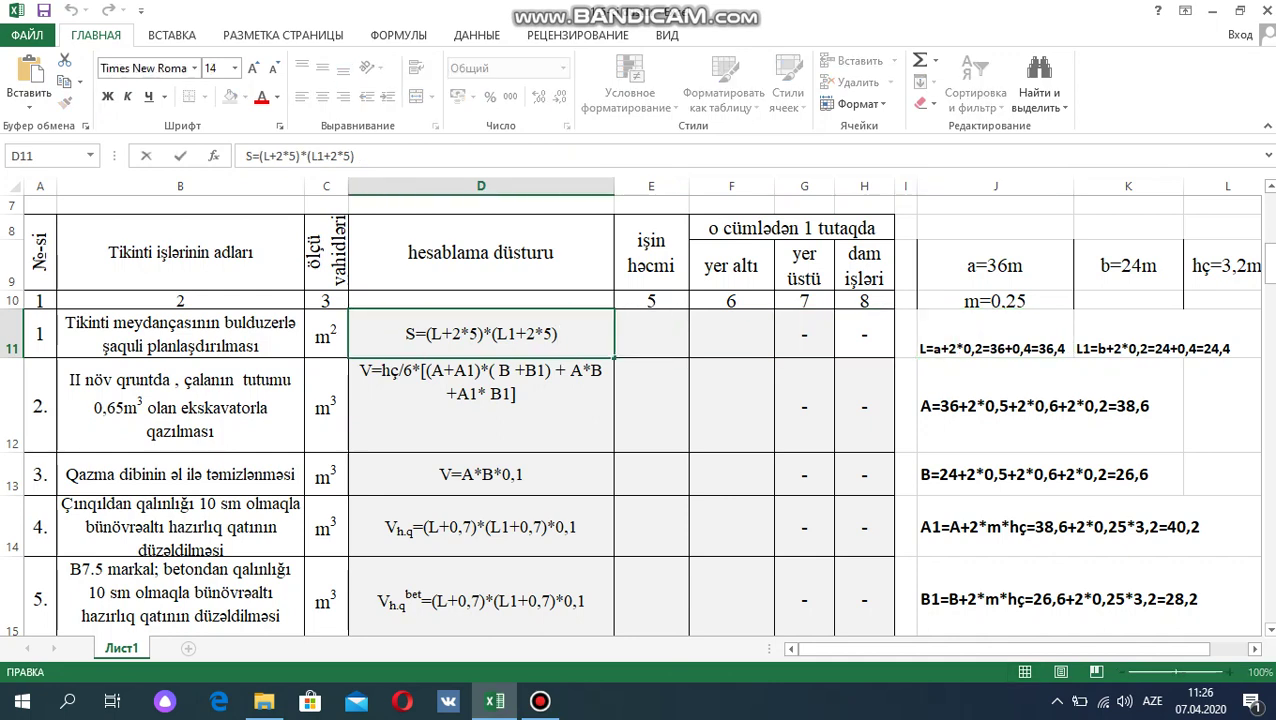
pyautogui.write('=')
pyautogui.write('(')
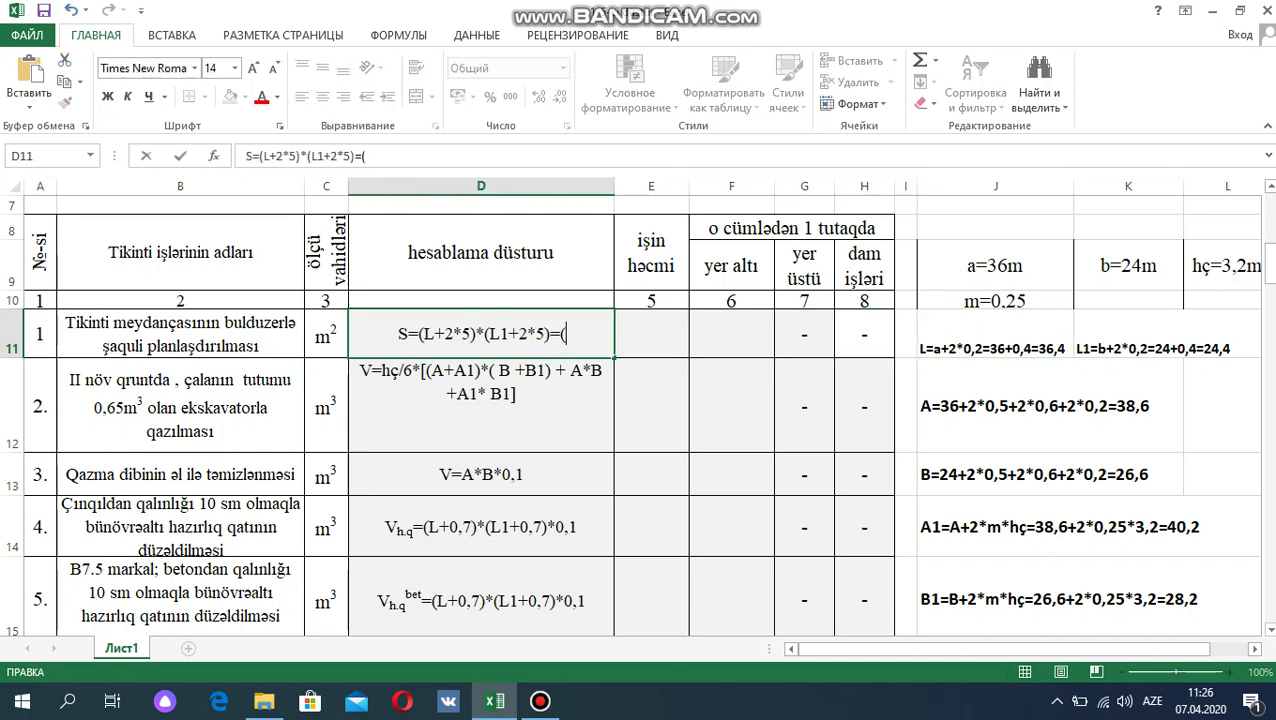
pyautogui.write('36,4+')
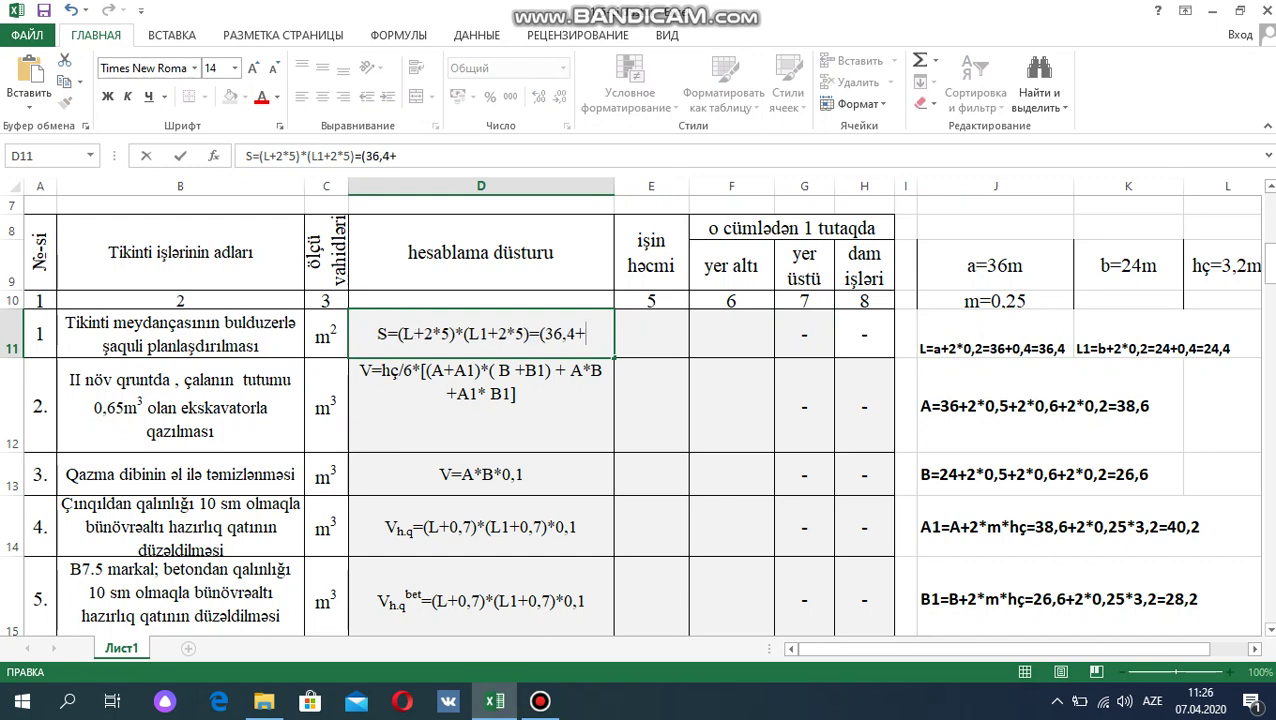
pyautogui.write('10')
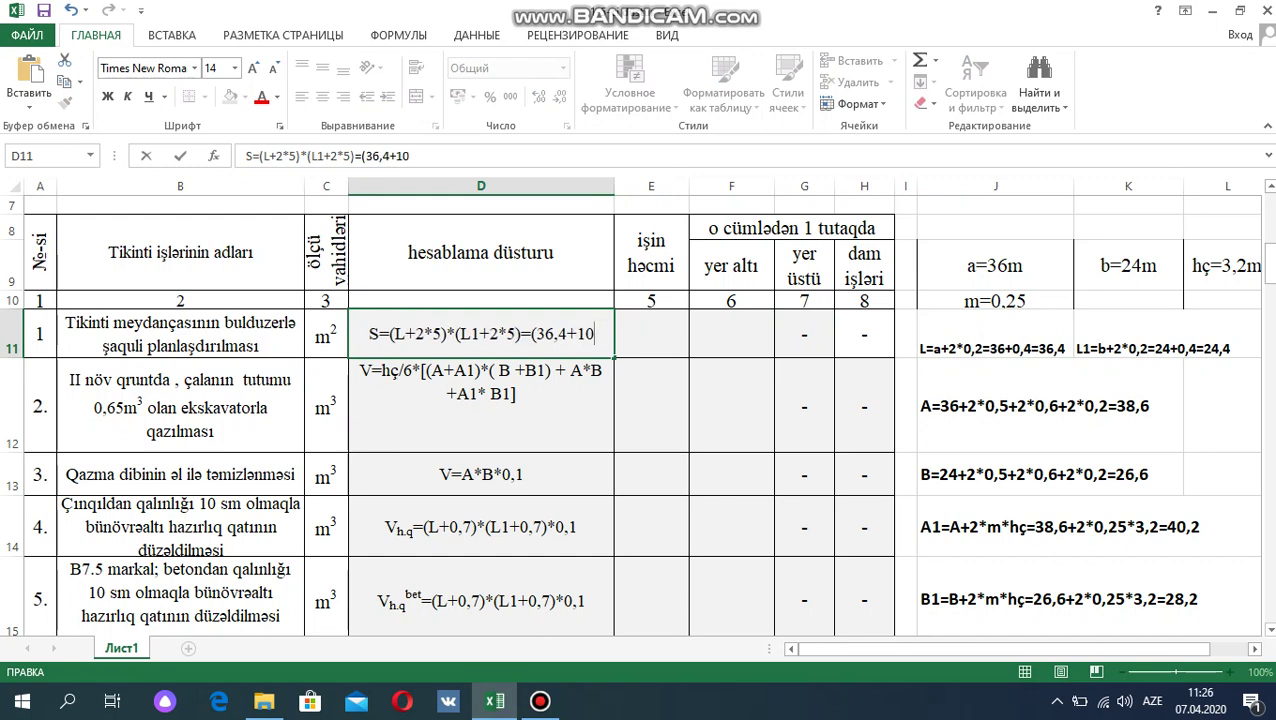
pyautogui.write(')*(')
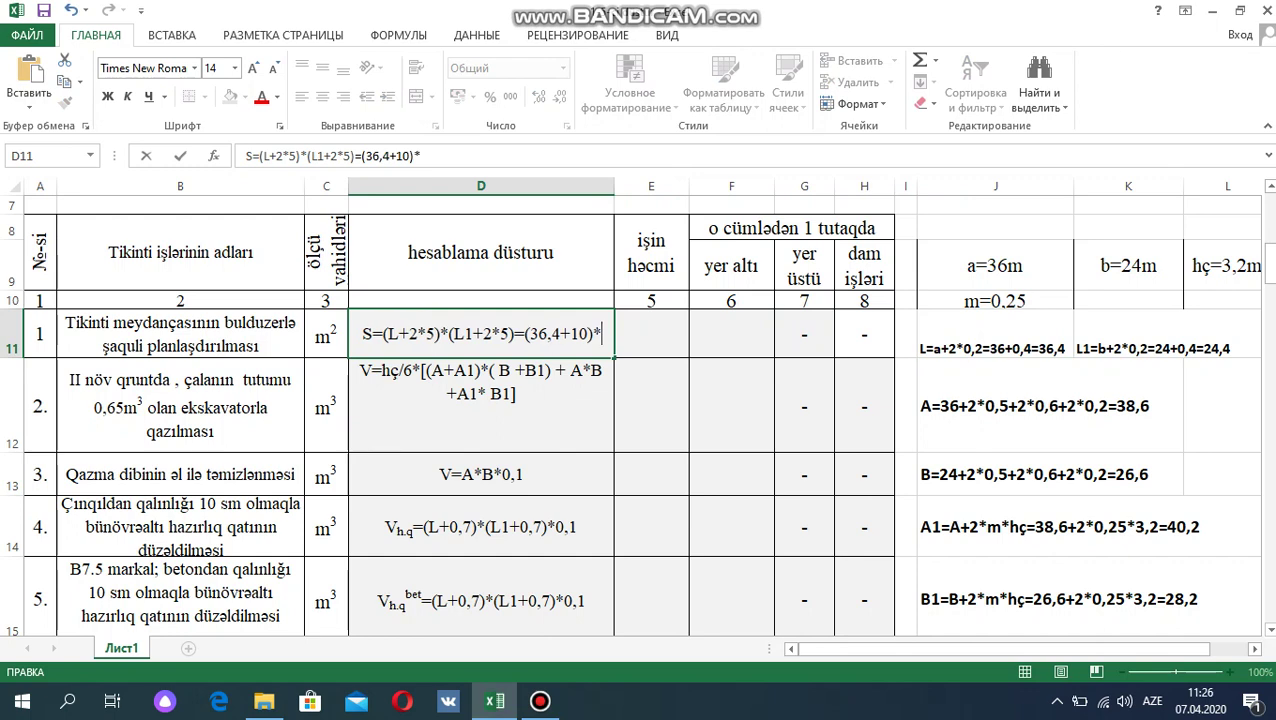
pyautogui.write('24,4')
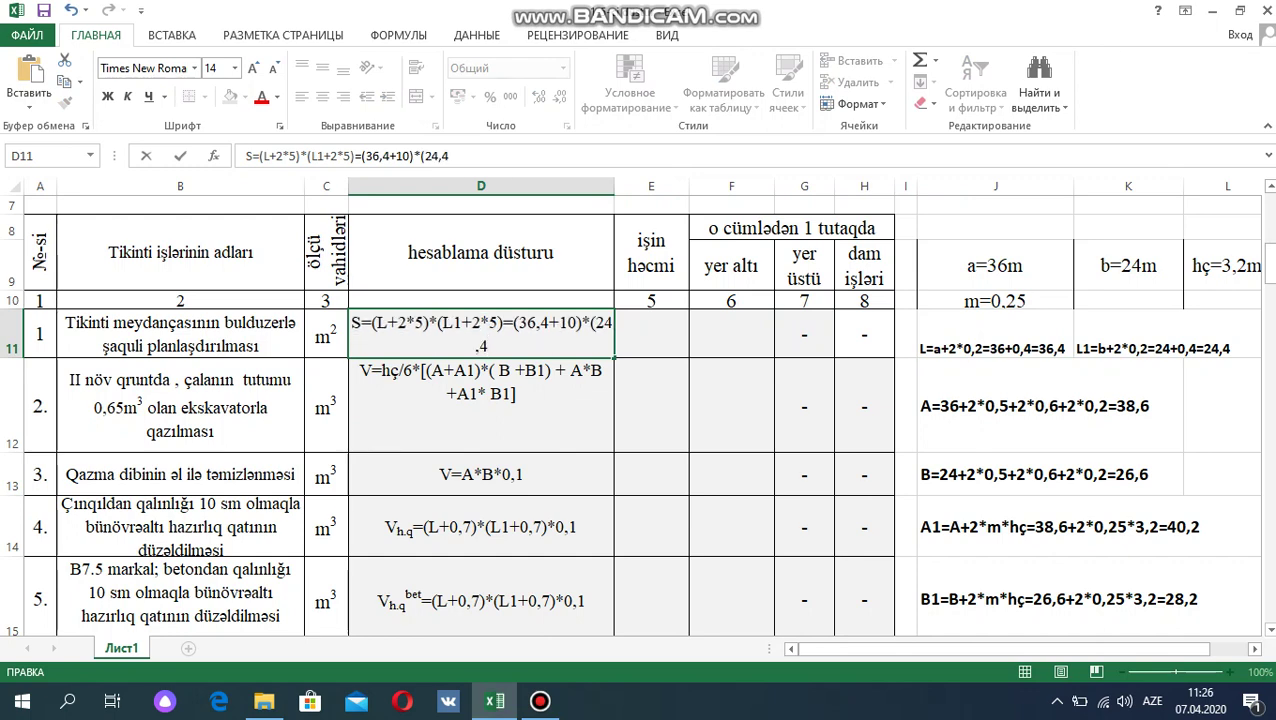
pyautogui.write('+10)')
# Copy the numeric expression =(36,4+10)*(24,4+10) from D11 into the work volume cell E11 as a formula.
pyautogui.hotkey('shift', 'Left')
pyautogui.hotkey('shift', 'Left')
pyautogui.hotkey('shift', 'Left')
pyautogui.hotkey('shift', 'Left')
pyautogui.hotkey('shift', 'Left')
pyautogui.hotkey('shift', 'Left')
pyautogui.hotkey('shift', 'Left')
pyautogui.hotkey('shift', 'Left')
pyautogui.hotkey('shift', 'Left')
pyautogui.hotkey('shift', 'Left')
pyautogui.hotkey('shift', 'Left')
pyautogui.hotkey('shift', 'Left')
pyautogui.hotkey('shift', 'Left')
pyautogui.hotkey('shift', 'Left')
pyautogui.hotkey('shift', 'Left')
pyautogui.hotkey('shift', 'Left')
pyautogui.hotkey('shift', 'Left')
pyautogui.hotkey('shift', 'Left')
pyautogui.hotkey('shift', 'Left')
pyautogui.hotkey('shift', 'Left')
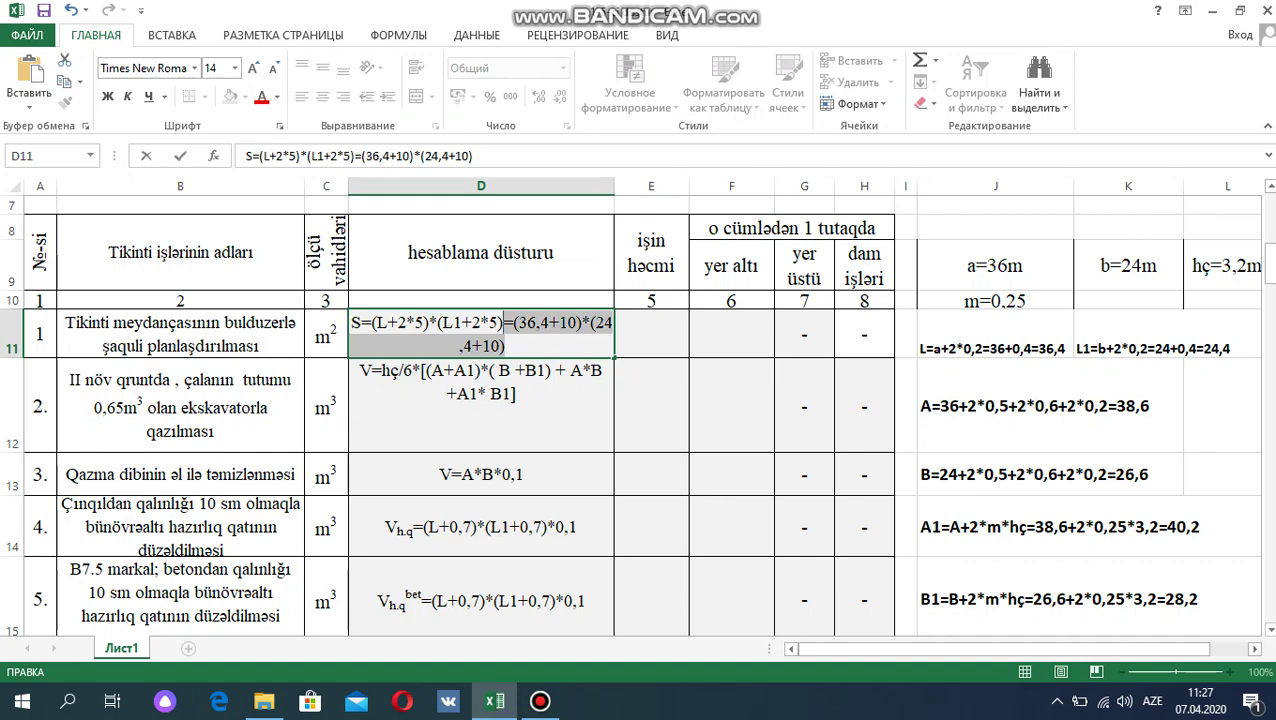
pyautogui.hotkey('ctrl', 'c')
pyautogui.press('Tab')
pyautogui.press('F2')
pyautogui.hotkey('ctrl', 'v')
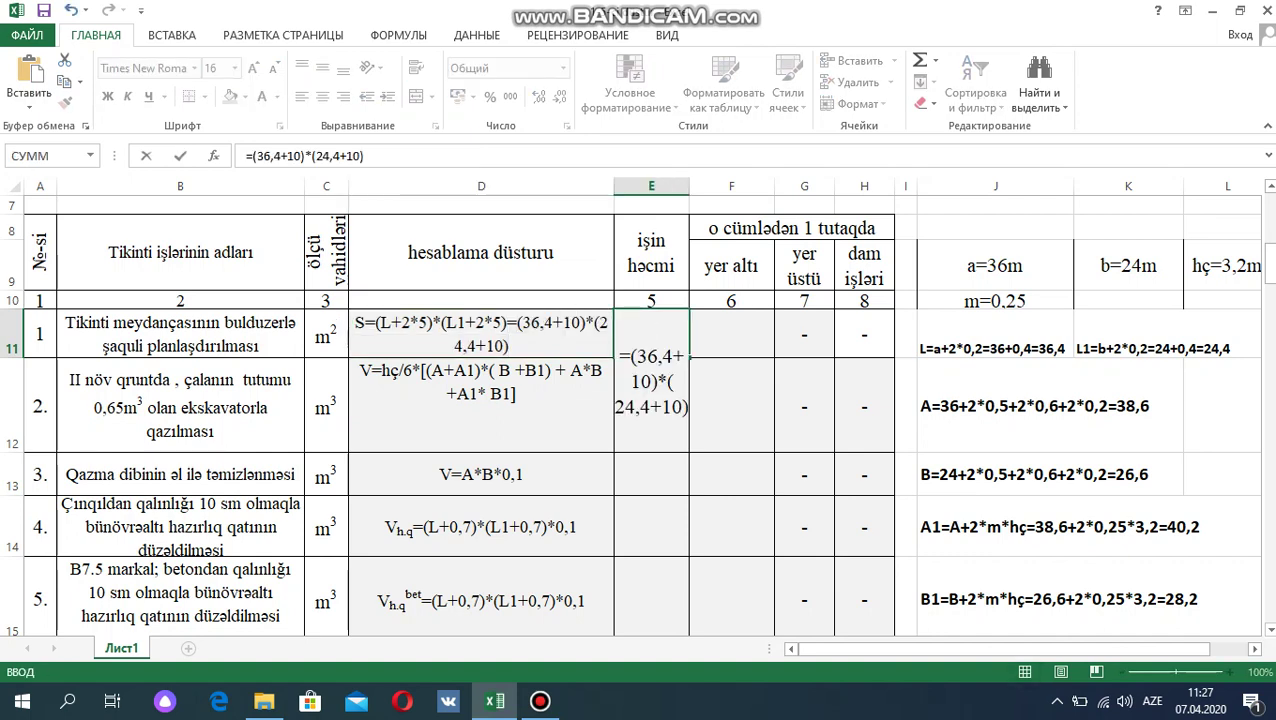
pyautogui.press('Return')
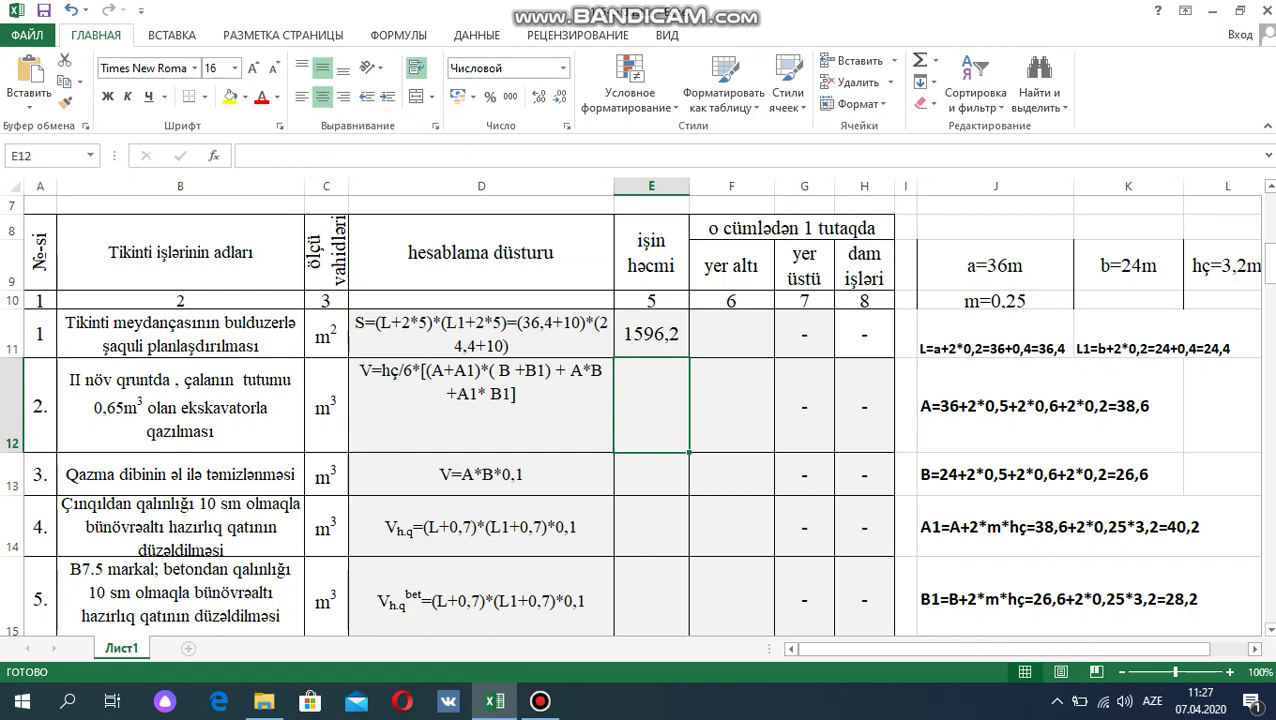
# Calculate the underground section's share for work item 1 in F11 with the formula =E11/2.
pyautogui.click(731, 333)
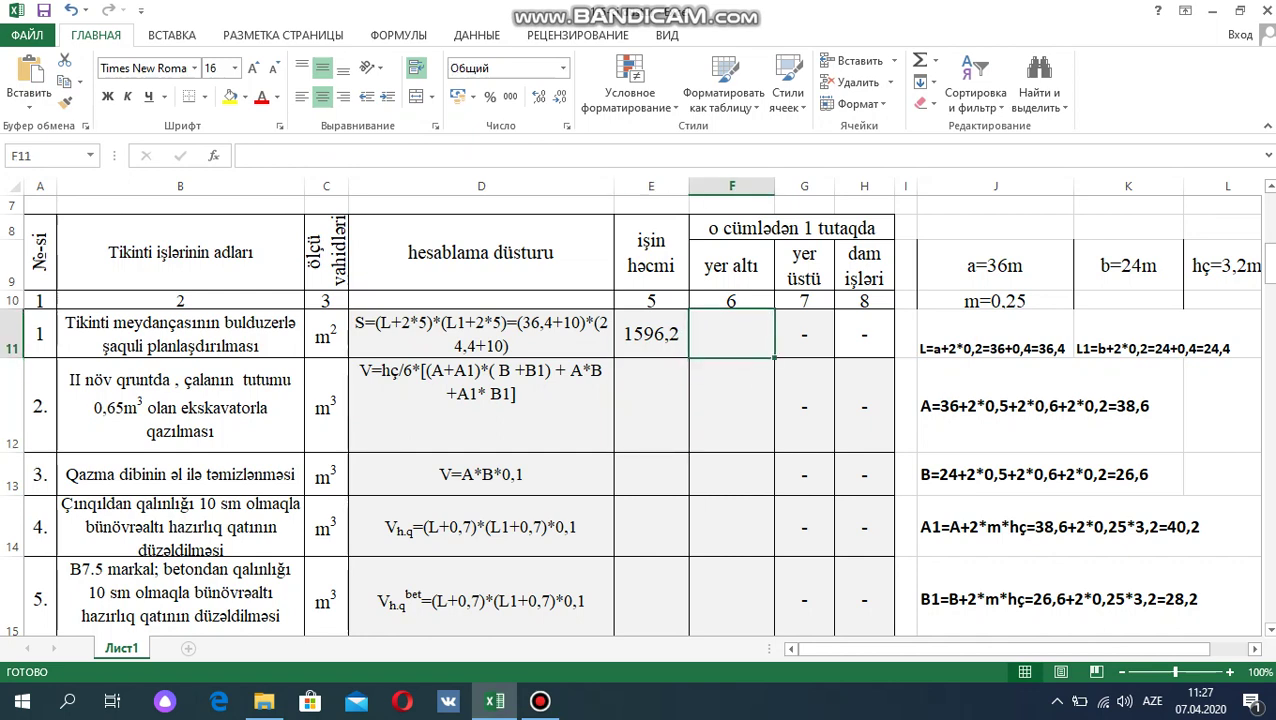
pyautogui.write('=')
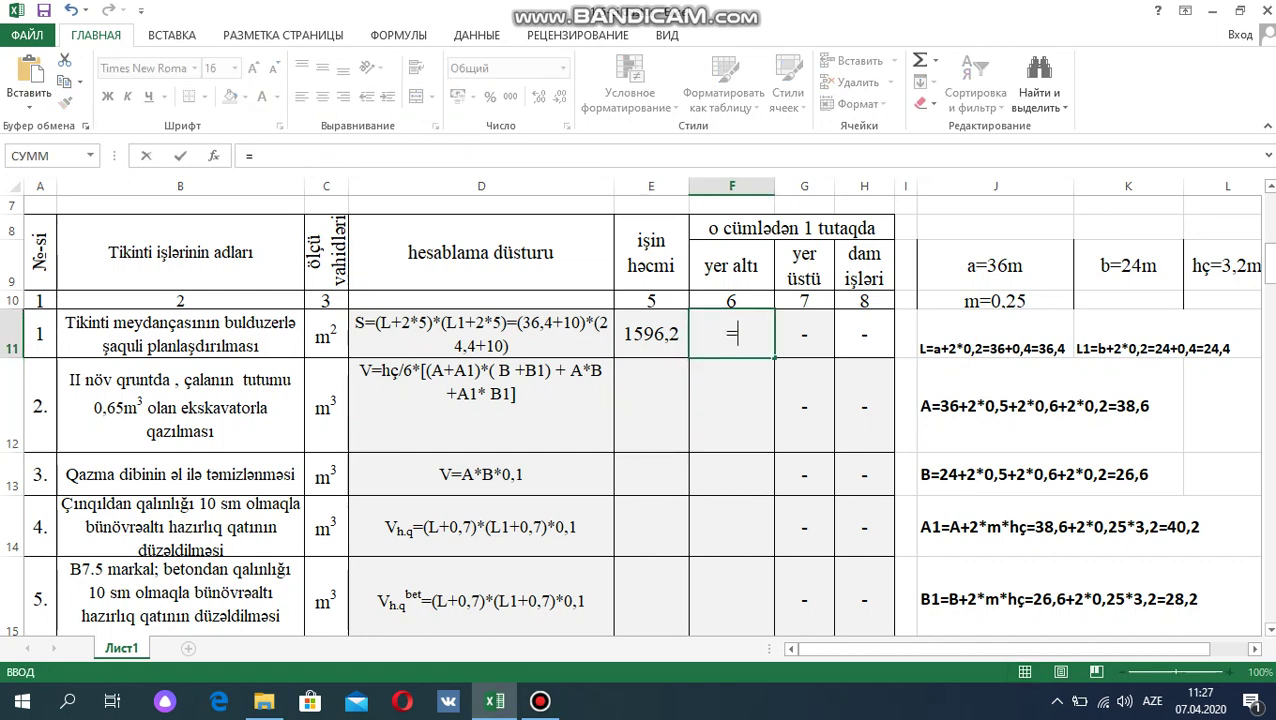
pyautogui.write('E11')
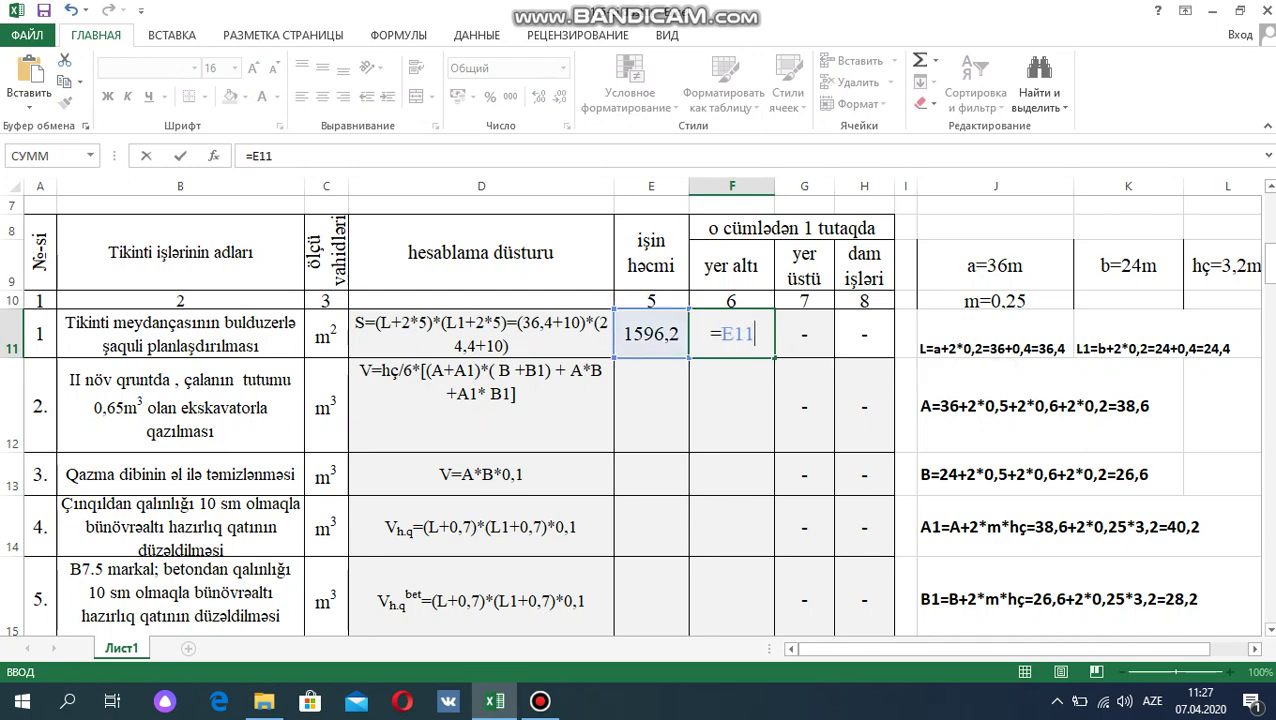
pyautogui.write('/2')
pyautogui.press('Return')
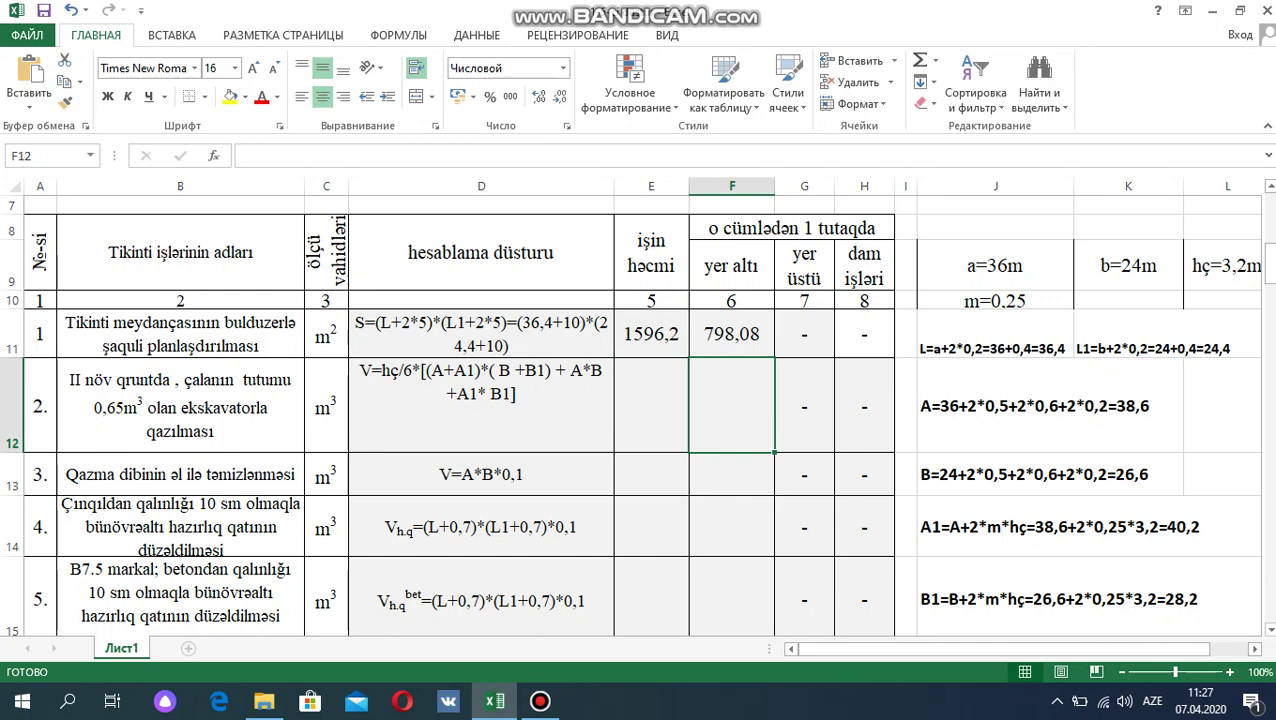
# Append the substituted values =3,2/6*((38,6+40,2)*(26,6+28,2)+38,6*26,6+40,2*28,2) to the excavator digging volume formula in D12, using the dimensions listed in column J.
pyautogui.click(994, 405)
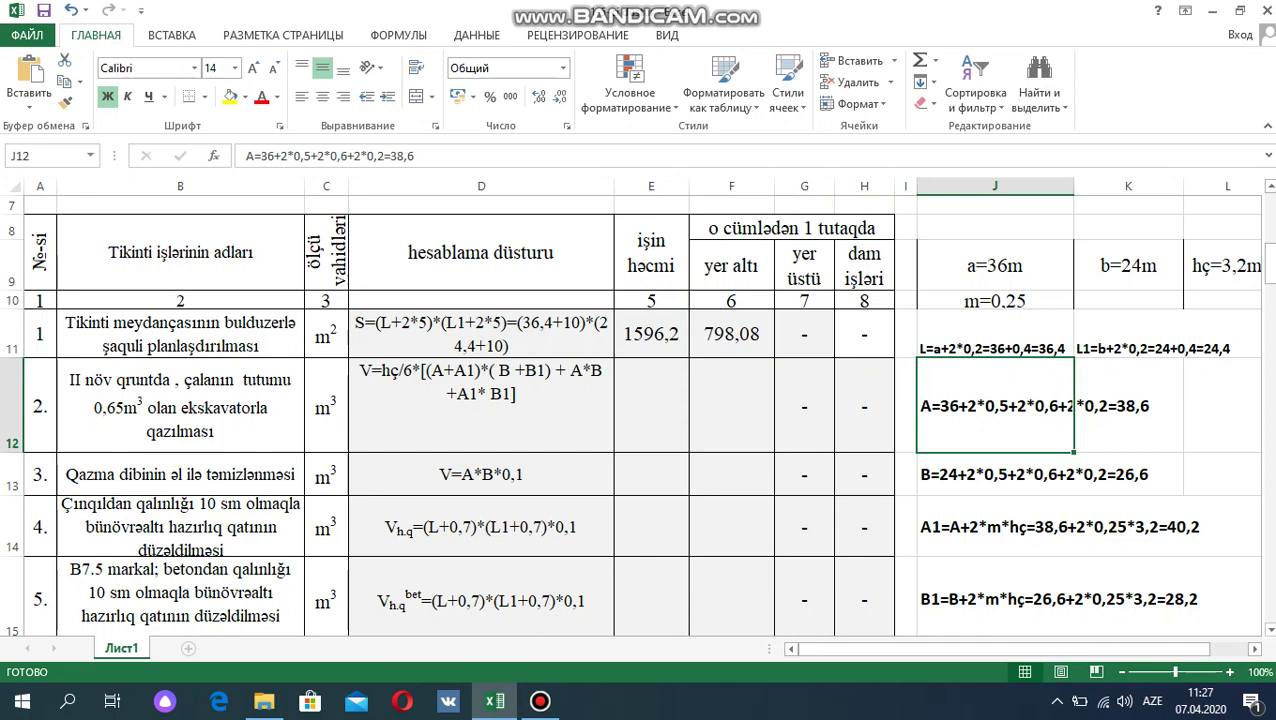
pyautogui.click(995, 474)
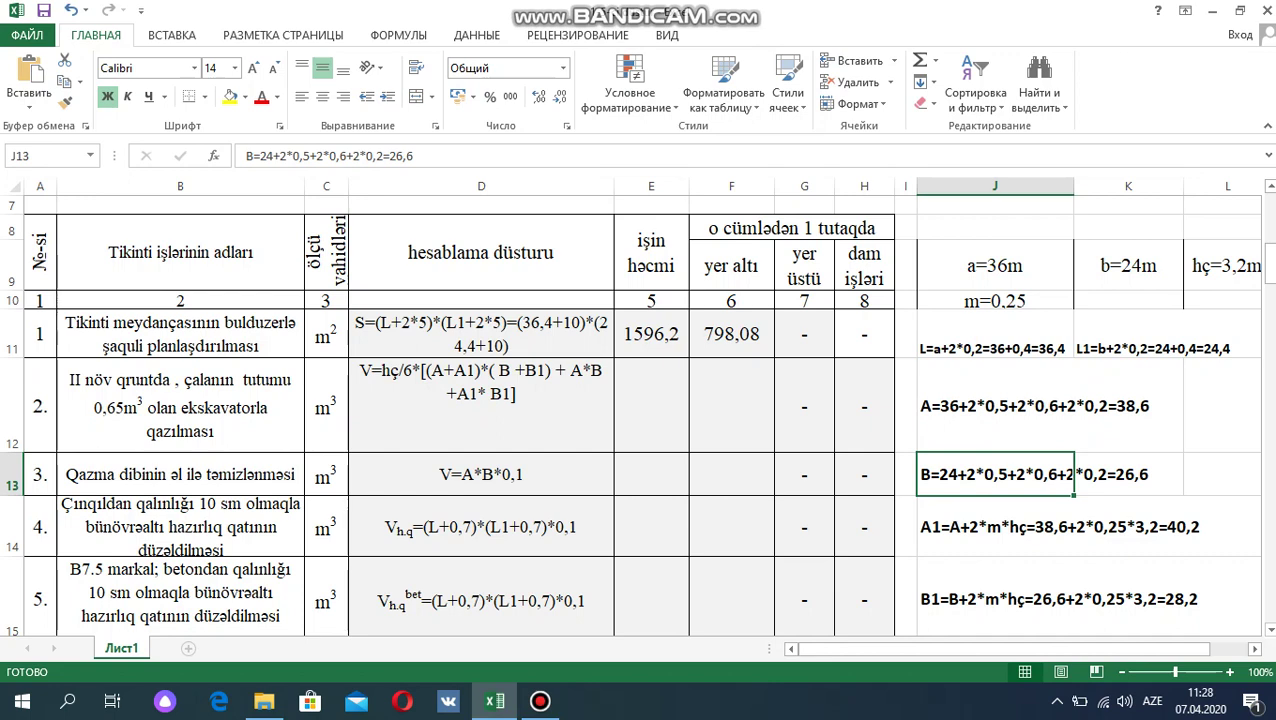
pyautogui.click(995, 527)
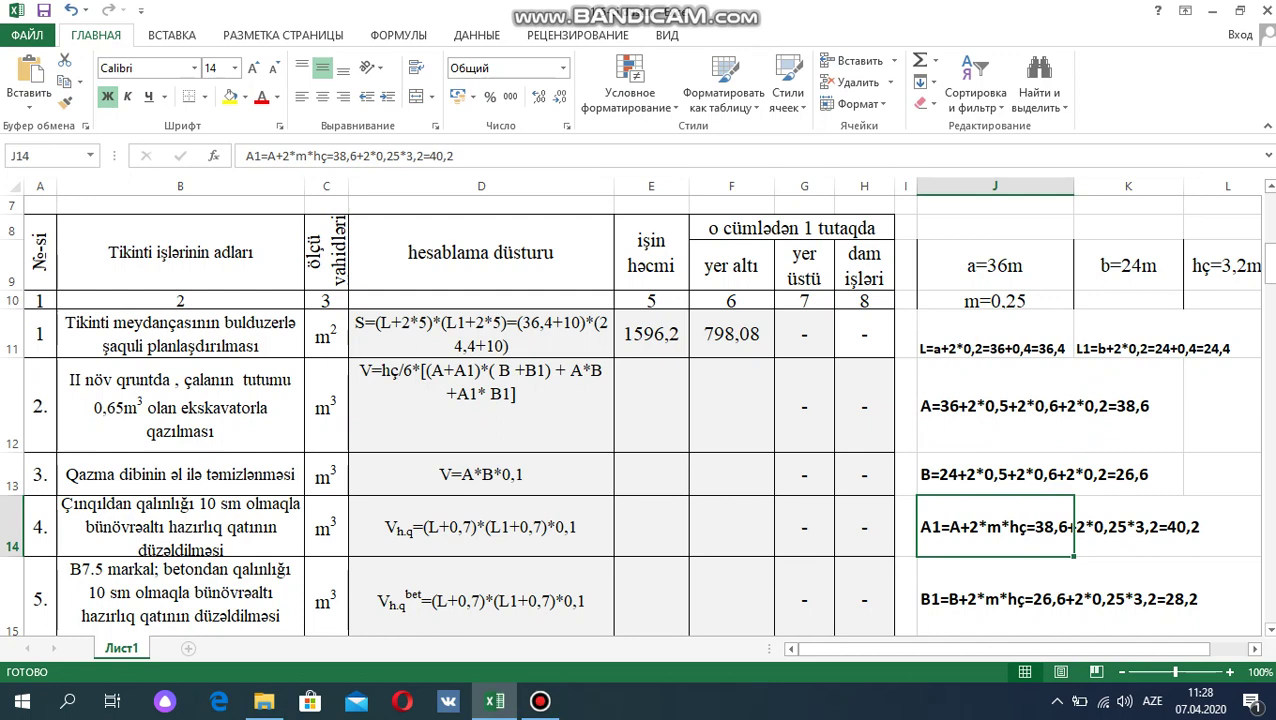
pyautogui.doubleClick(480, 416)
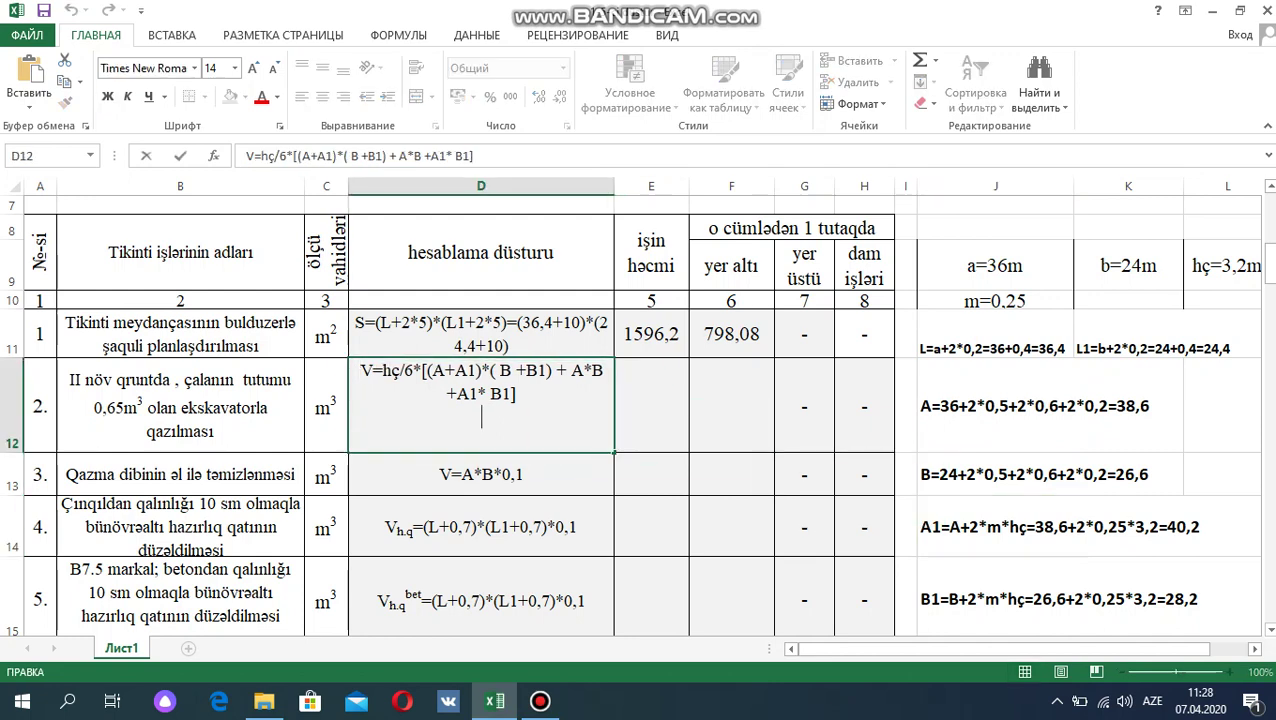
pyautogui.click(520, 393)
pyautogui.write('=3')
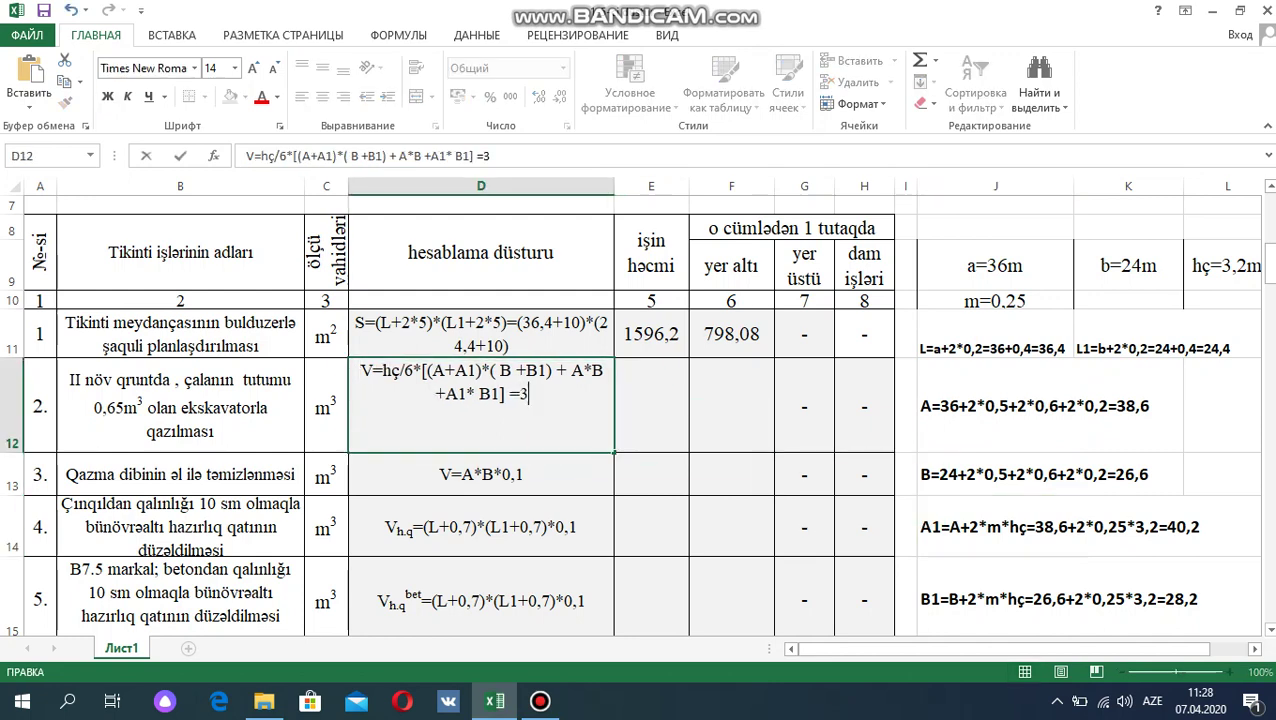
pyautogui.write(',2/6')
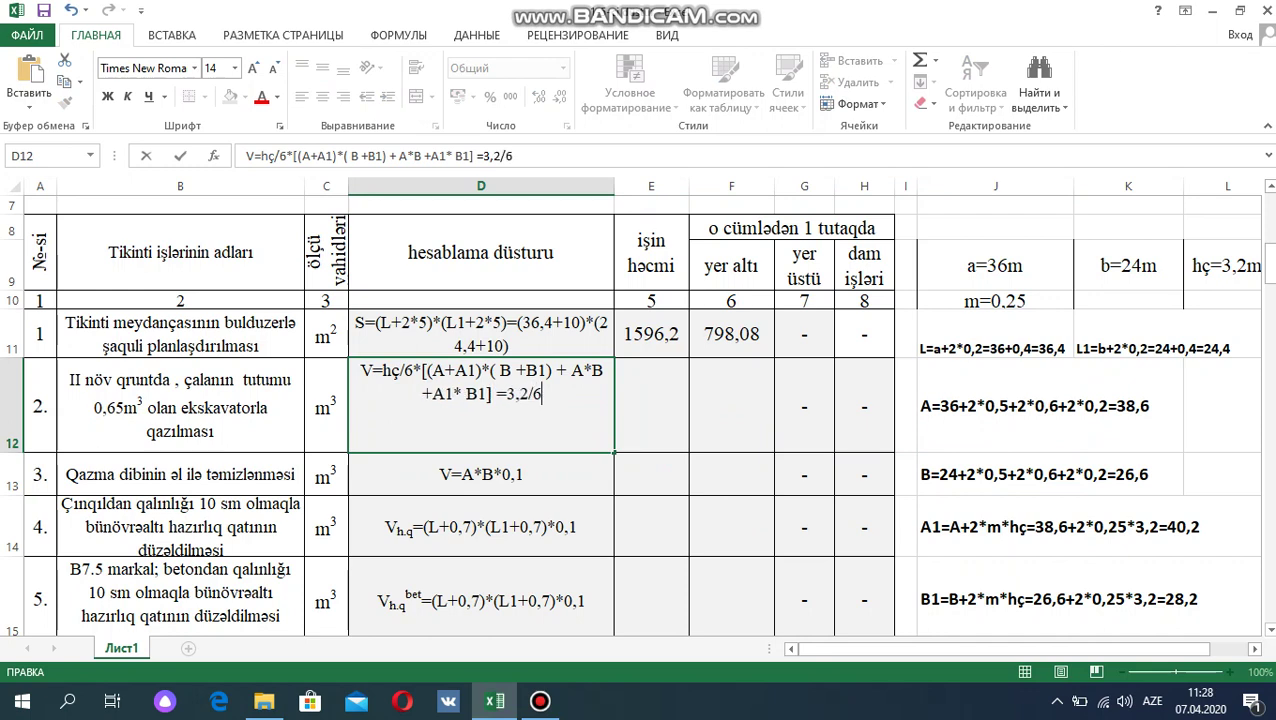
pyautogui.write('*((')
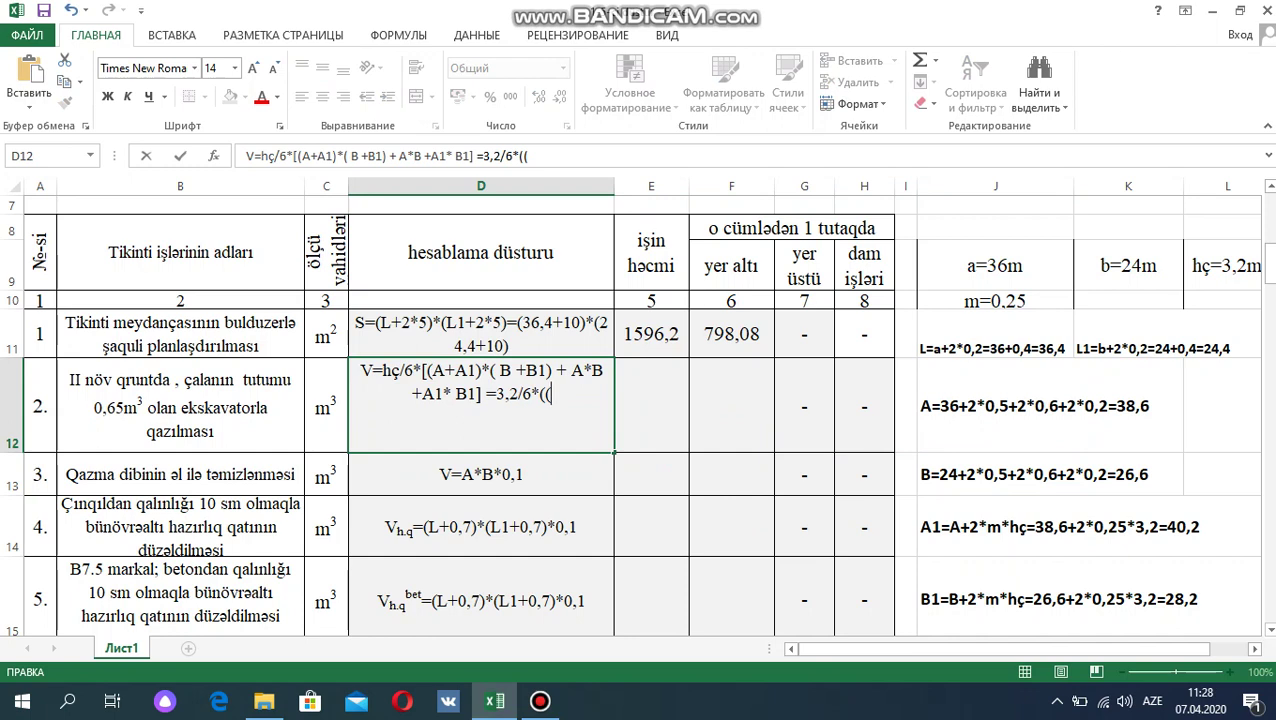
pyautogui.write('38,6')
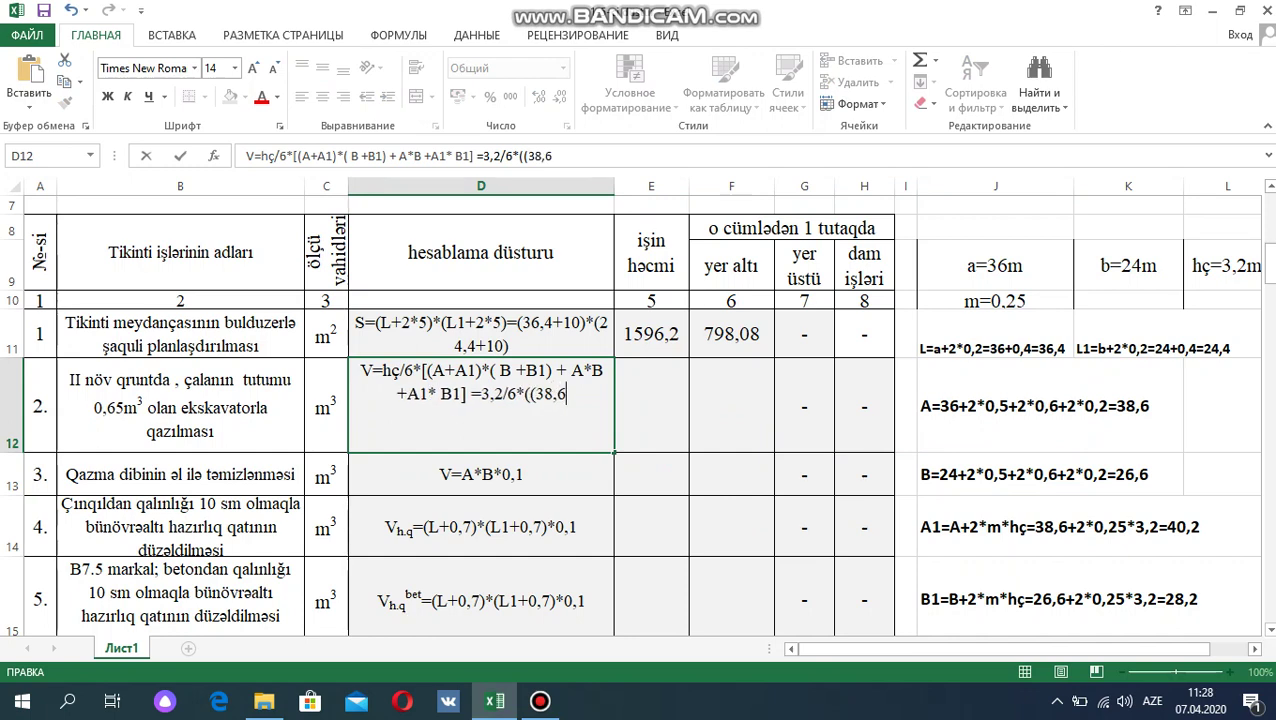
pyautogui.write('+')
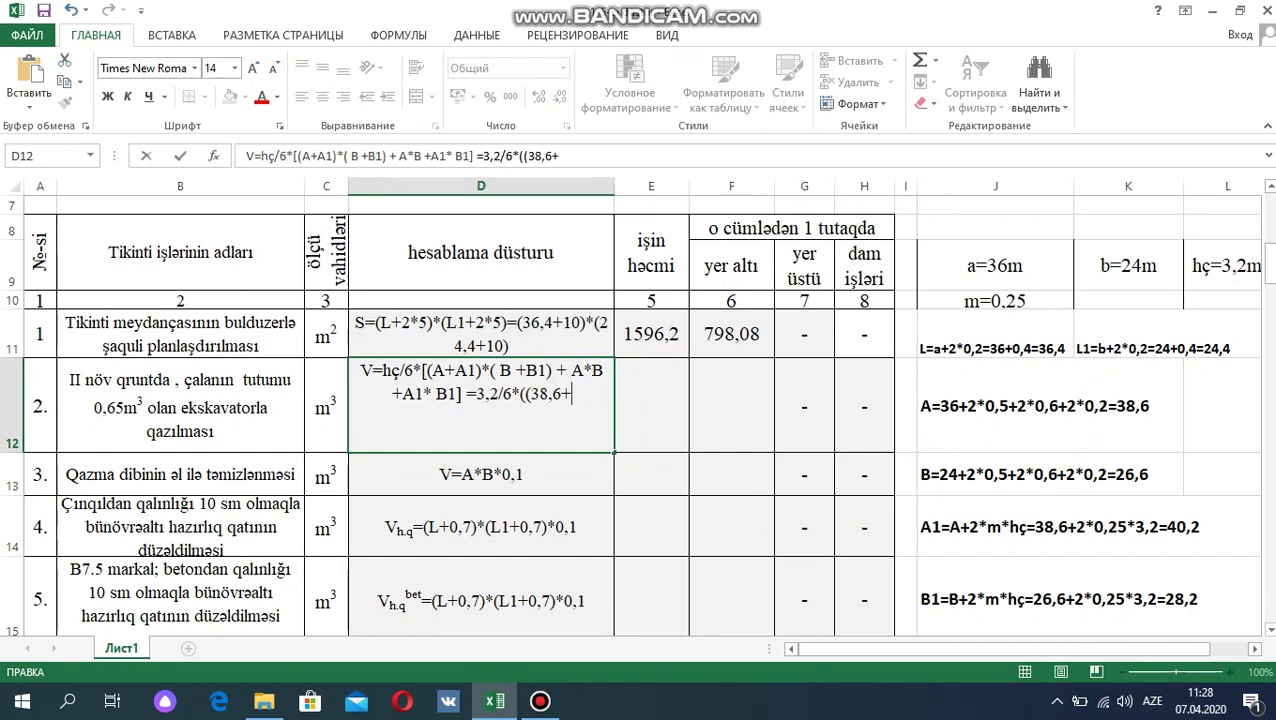
pyautogui.write('40,2')
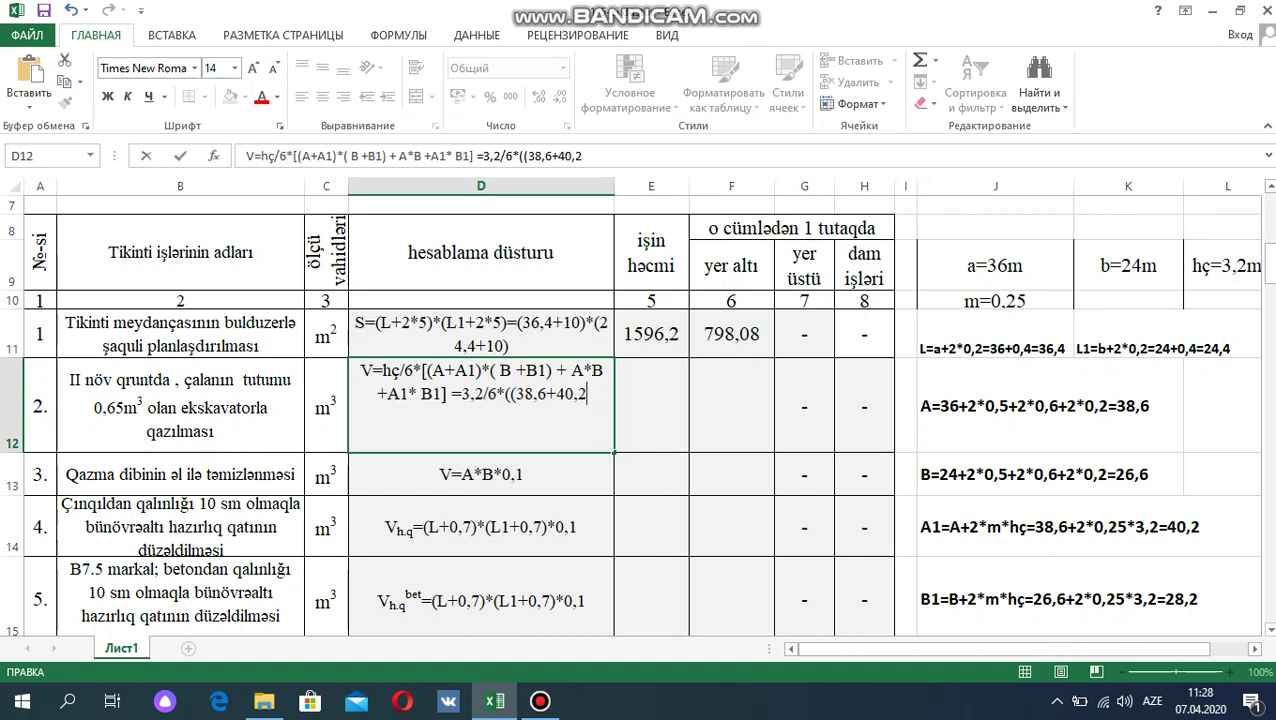
pyautogui.write(')*')
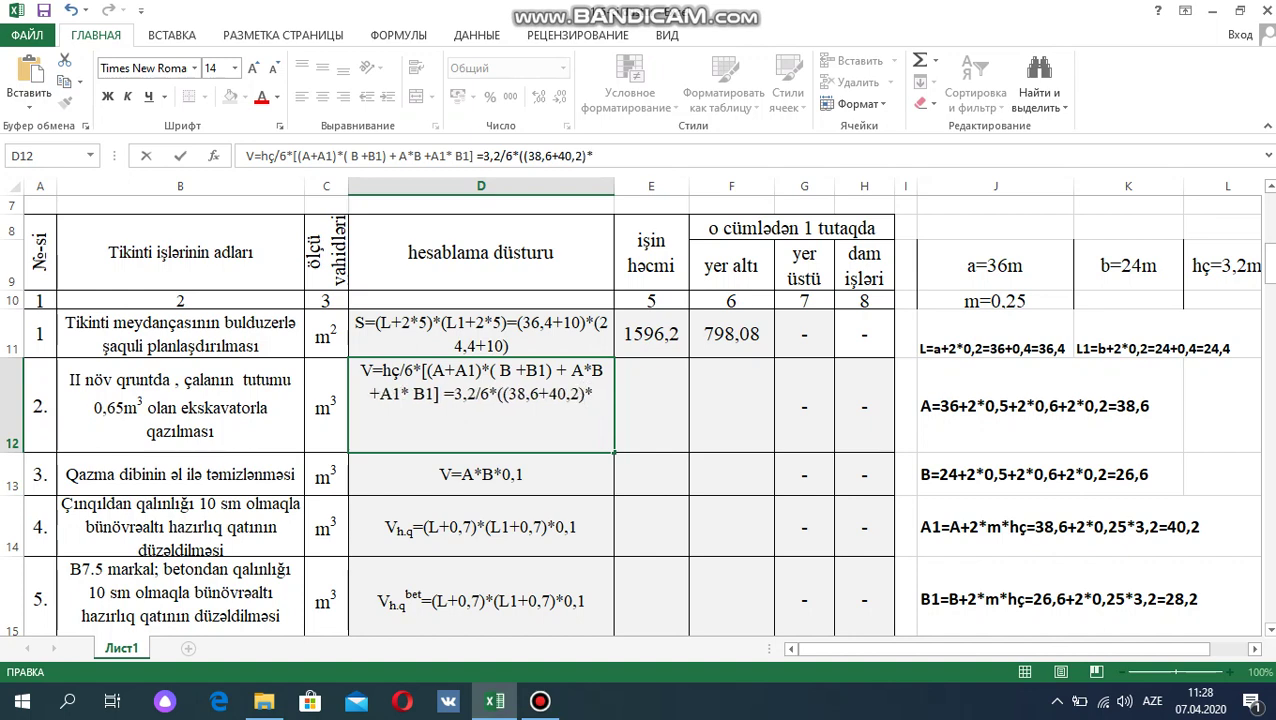
pyautogui.write('(')
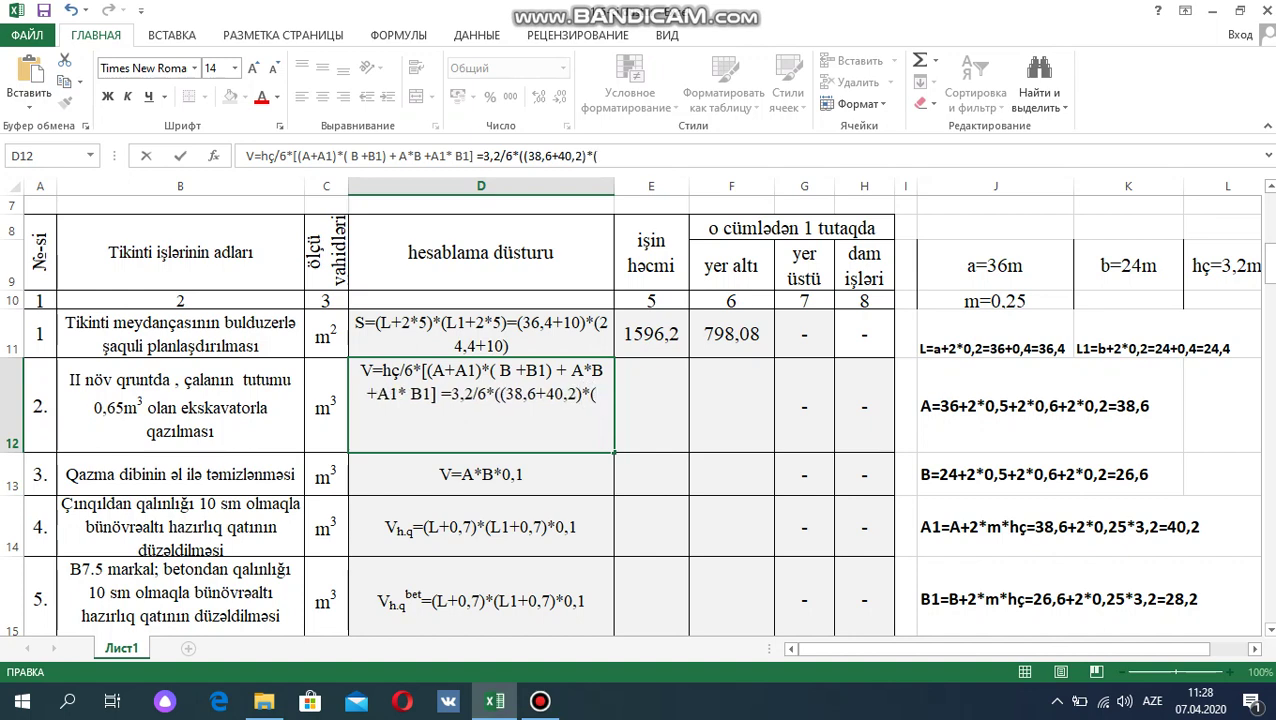
pyautogui.write('26,6')
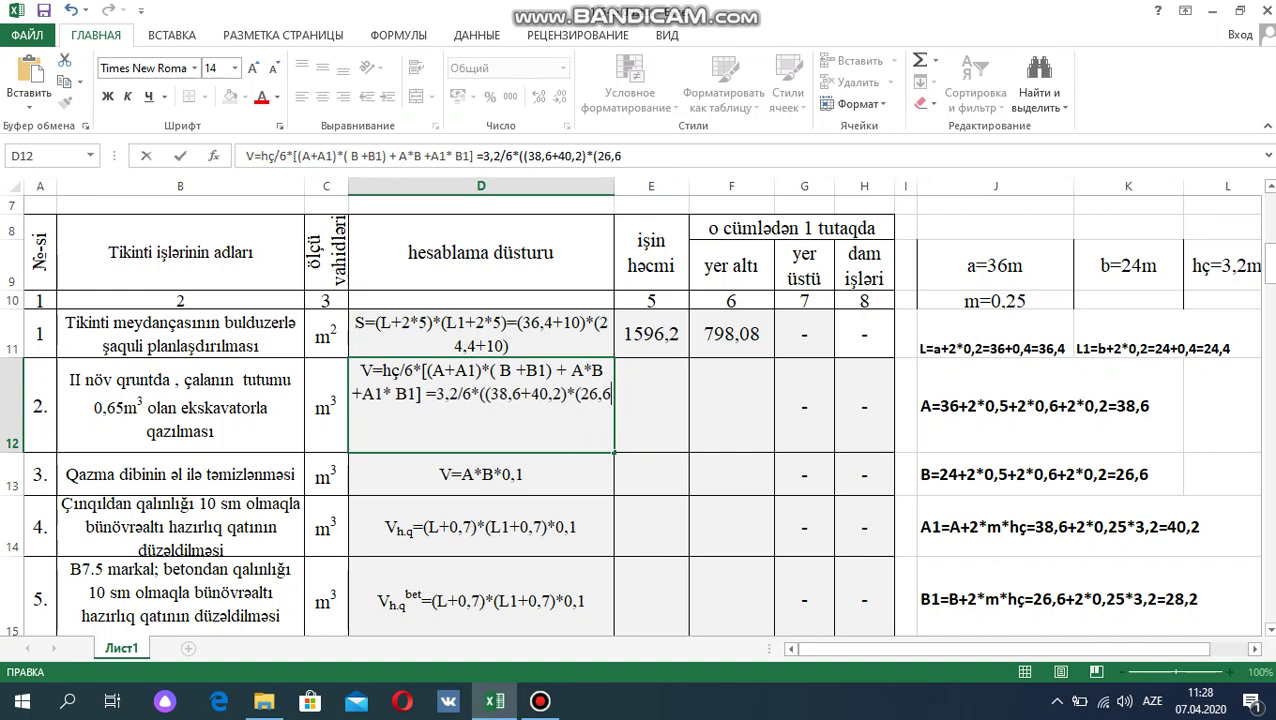
pyautogui.write('+28,2')
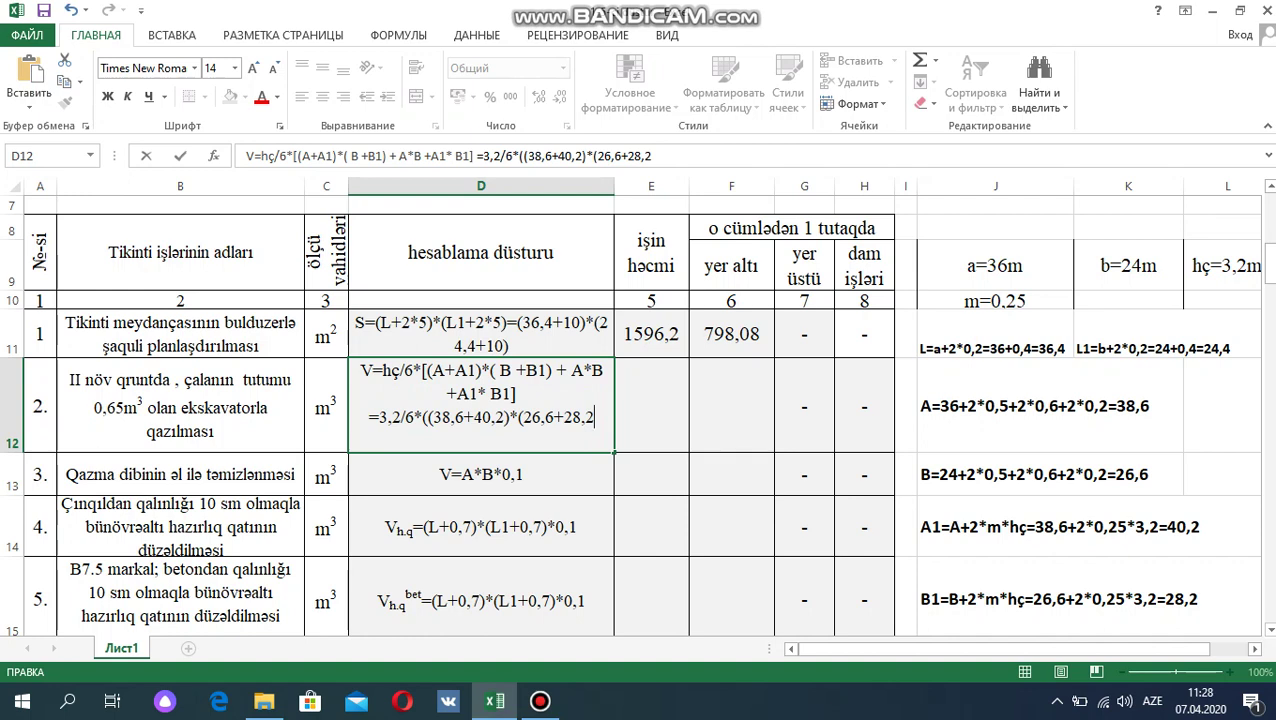
pyautogui.write(')+')
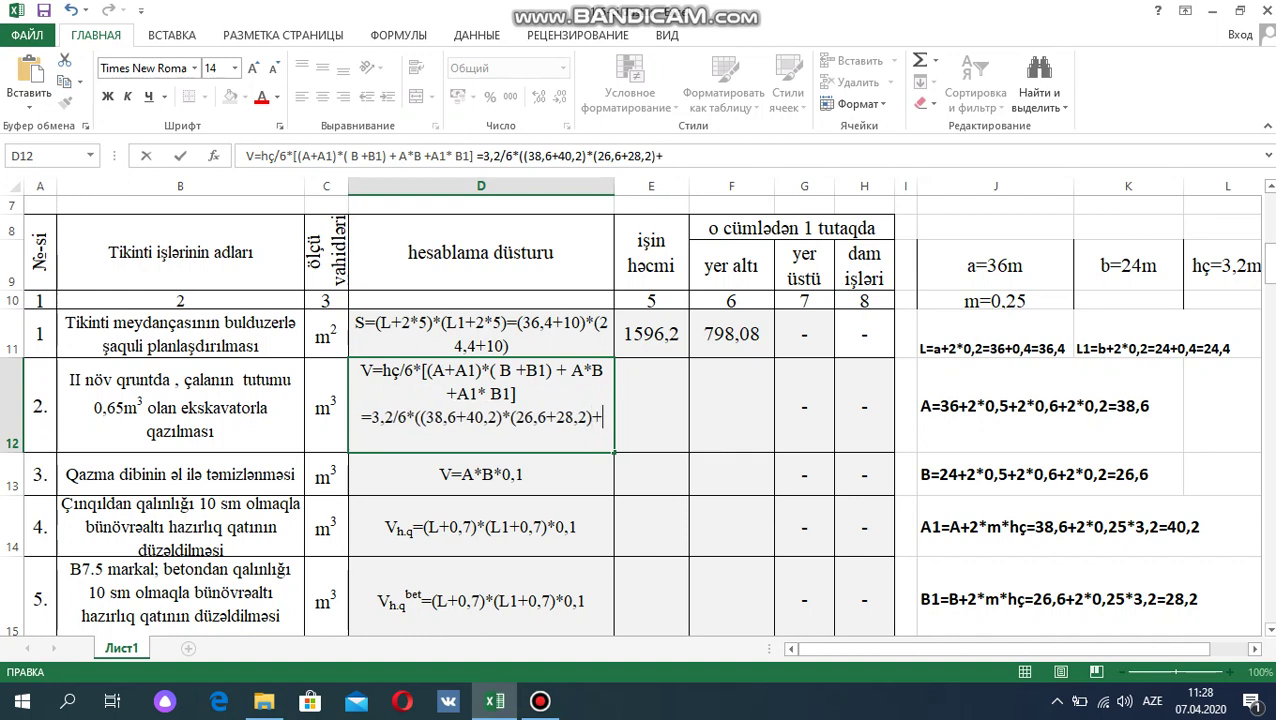
pyautogui.write('38,6*')
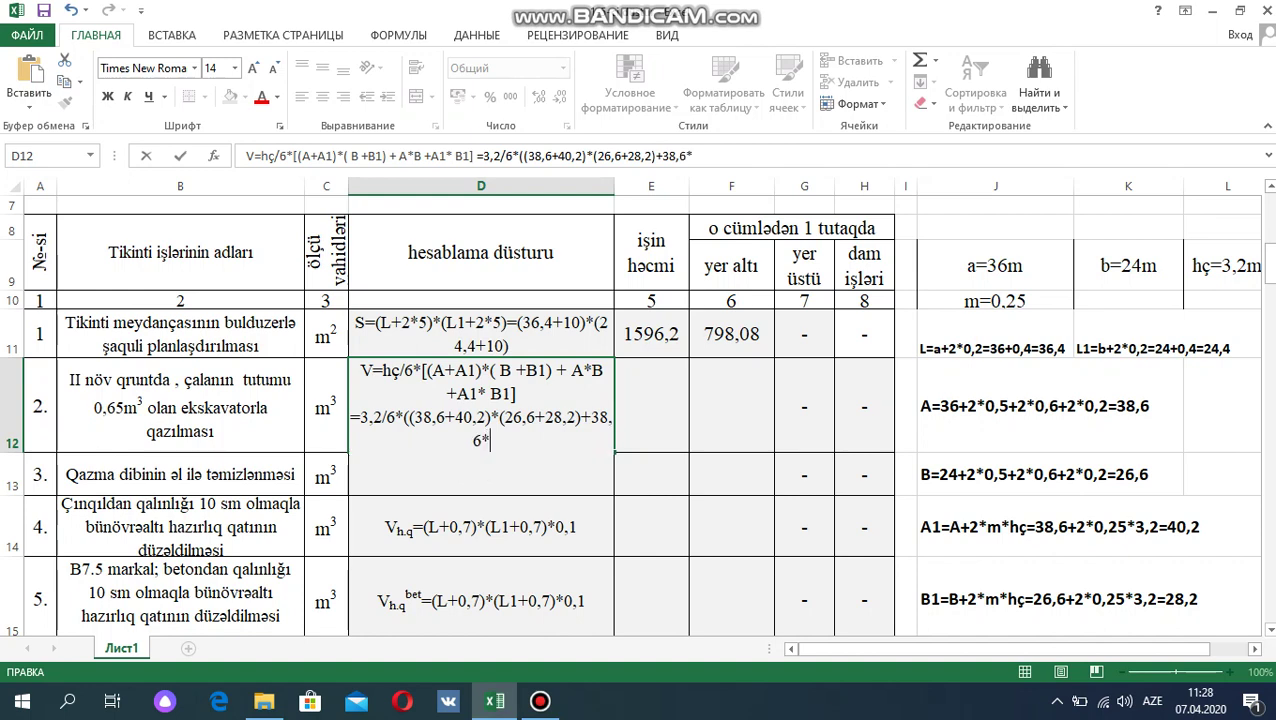
pyautogui.write('2')
pyautogui.write(',6+40,2')
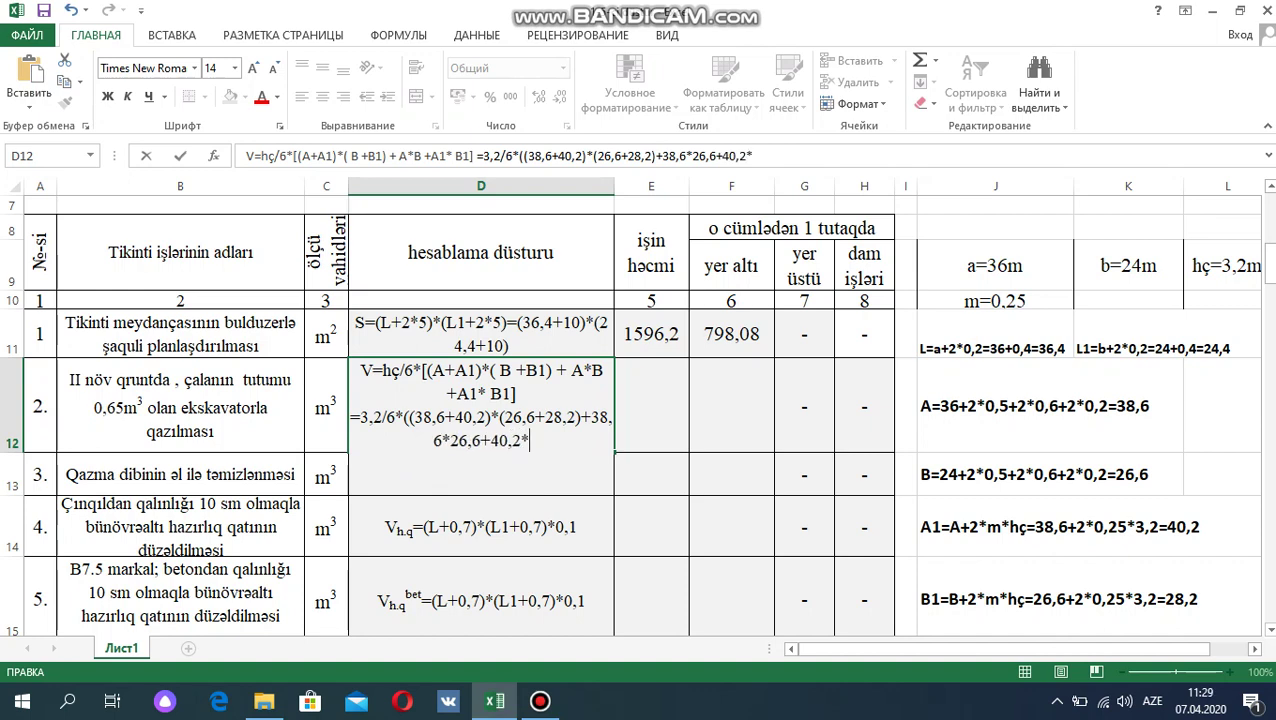
pyautogui.write('*28,')
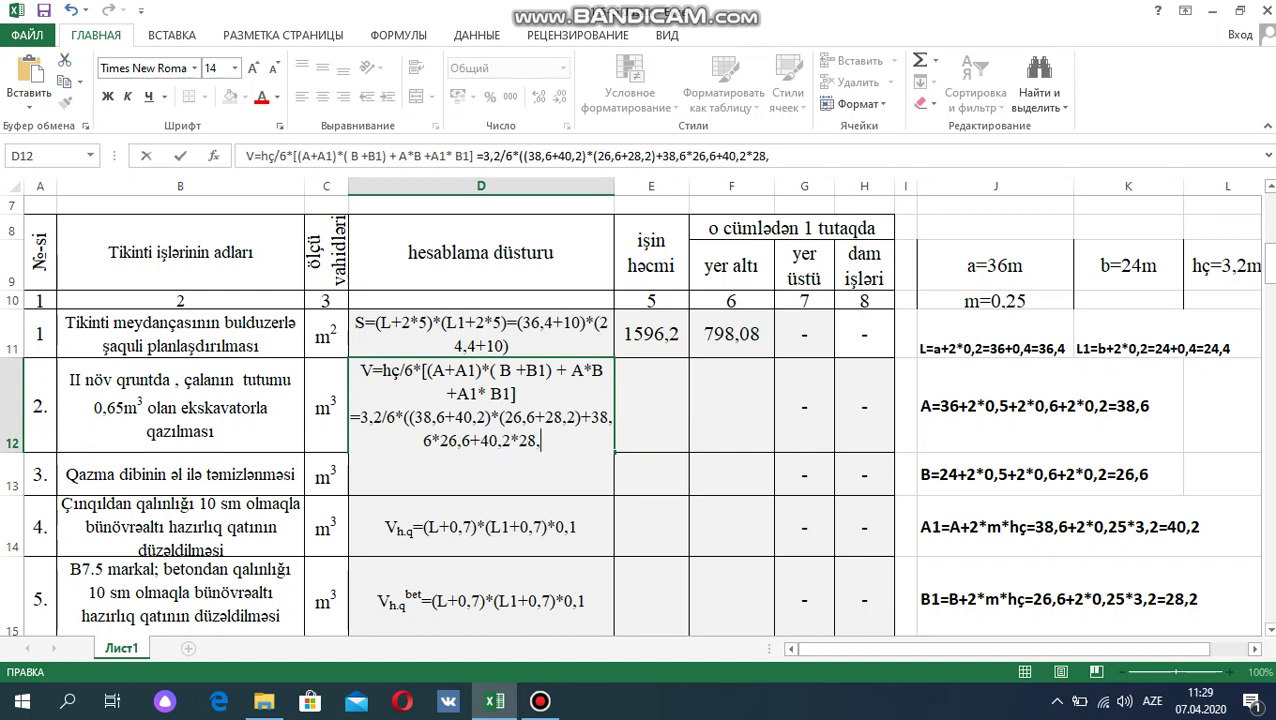
pyautogui.write('2)')
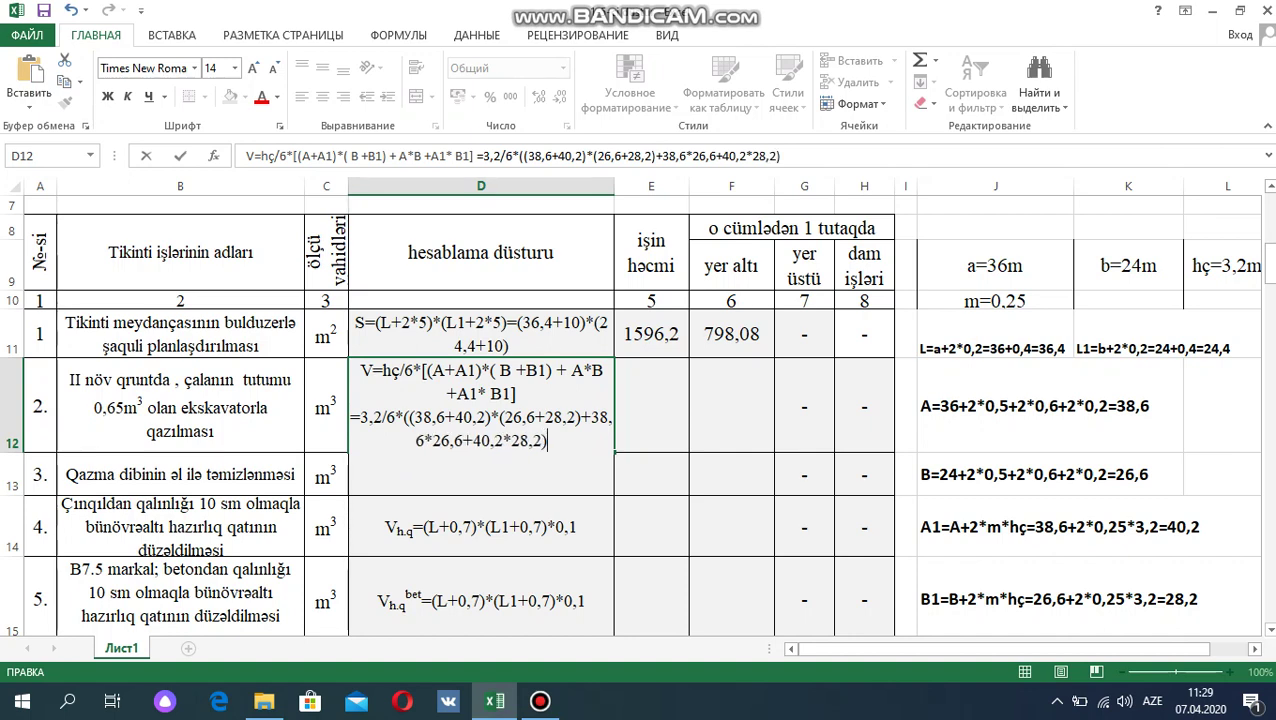
# Copy the numeric expression =3,2/6*((38,6+40,2)*(26,6+28,2)+38,6*26,6+40,2*28,2) from D12 into the work volume cell E12 as a formula.
pyautogui.hotkey('shift', 'Left')
pyautogui.hotkey('shift', 'Left')
pyautogui.hotkey('shift', 'Left')
pyautogui.hotkey('shift', 'Left')
pyautogui.hotkey('shift', 'Left')
pyautogui.hotkey('shift', 'Left')
pyautogui.hotkey('shift', 'Left')
pyautogui.hotkey('shift', 'Left')
pyautogui.hotkey('shift', 'Left')
pyautogui.hotkey('shift', 'Left')
pyautogui.hotkey('shift', 'Left')
pyautogui.hotkey('shift', 'Left')
pyautogui.hotkey('shift', 'Left')
pyautogui.hotkey('shift', 'Left')
pyautogui.hotkey('shift', 'Left')
pyautogui.hotkey('shift', 'Left')
pyautogui.hotkey('shift', 'Left')
pyautogui.hotkey('shift', 'Left')
pyautogui.hotkey('shift', 'Left')
pyautogui.hotkey('shift', 'Left')
pyautogui.hotkey('shift', 'Left')
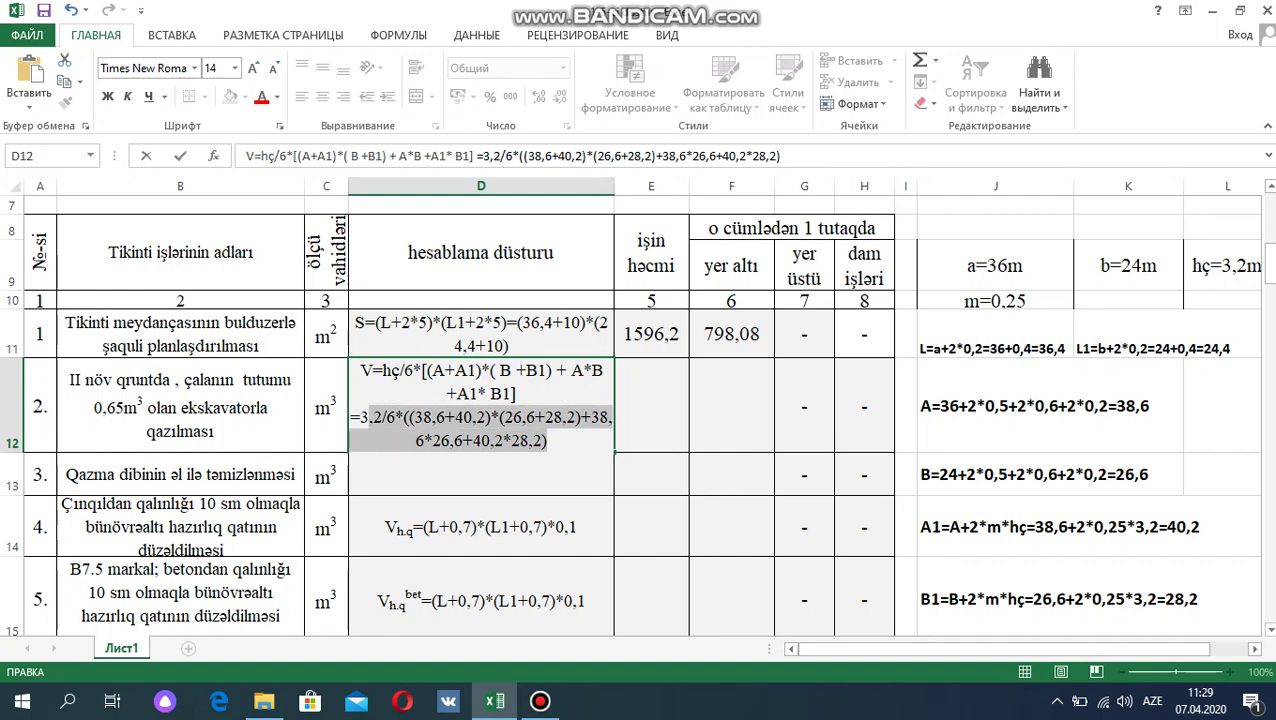
pyautogui.hotkey('shift', 'Left')
pyautogui.hotkey('shift', 'Left')
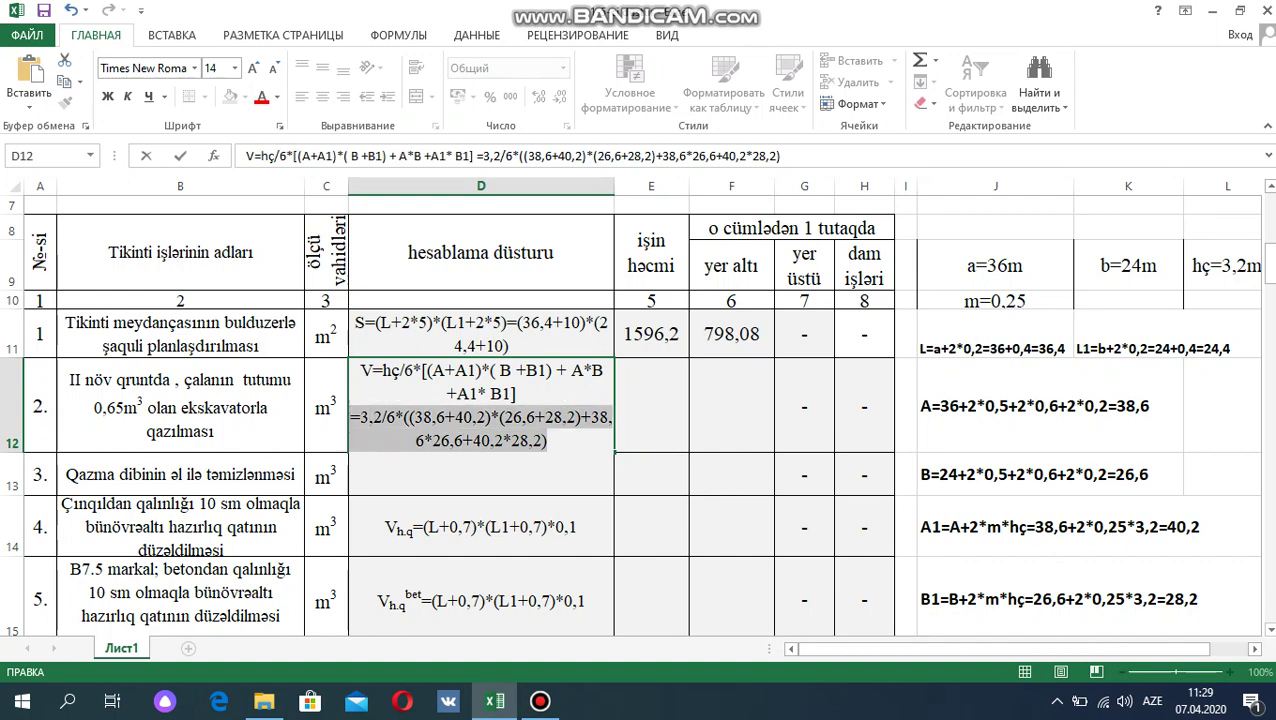
pyautogui.hotkey('ctrl', 'c')
pyautogui.press('Tab')
pyautogui.press('F2')
pyautogui.hotkey('ctrl', 'v')
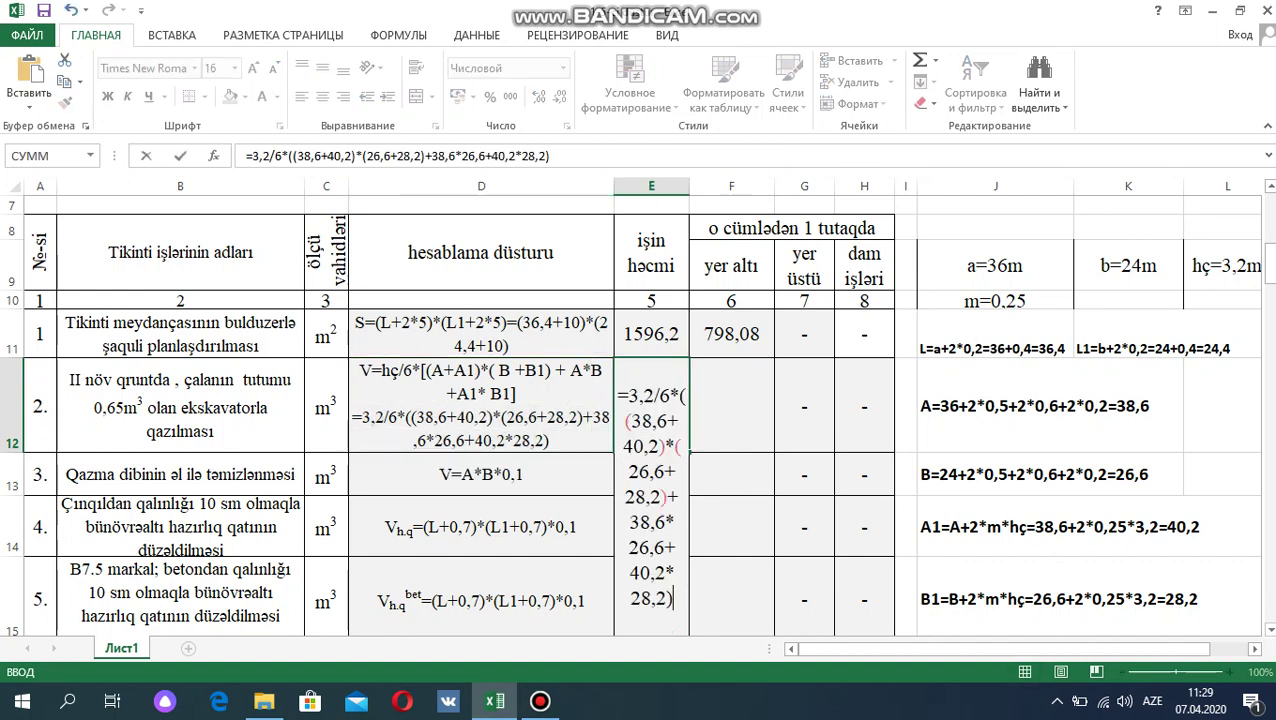
pyautogui.press('Return')
# Calculate the underground section's share for work item 2 in F12 with the formula =E12/2.
pyautogui.doubleClick(731, 405)
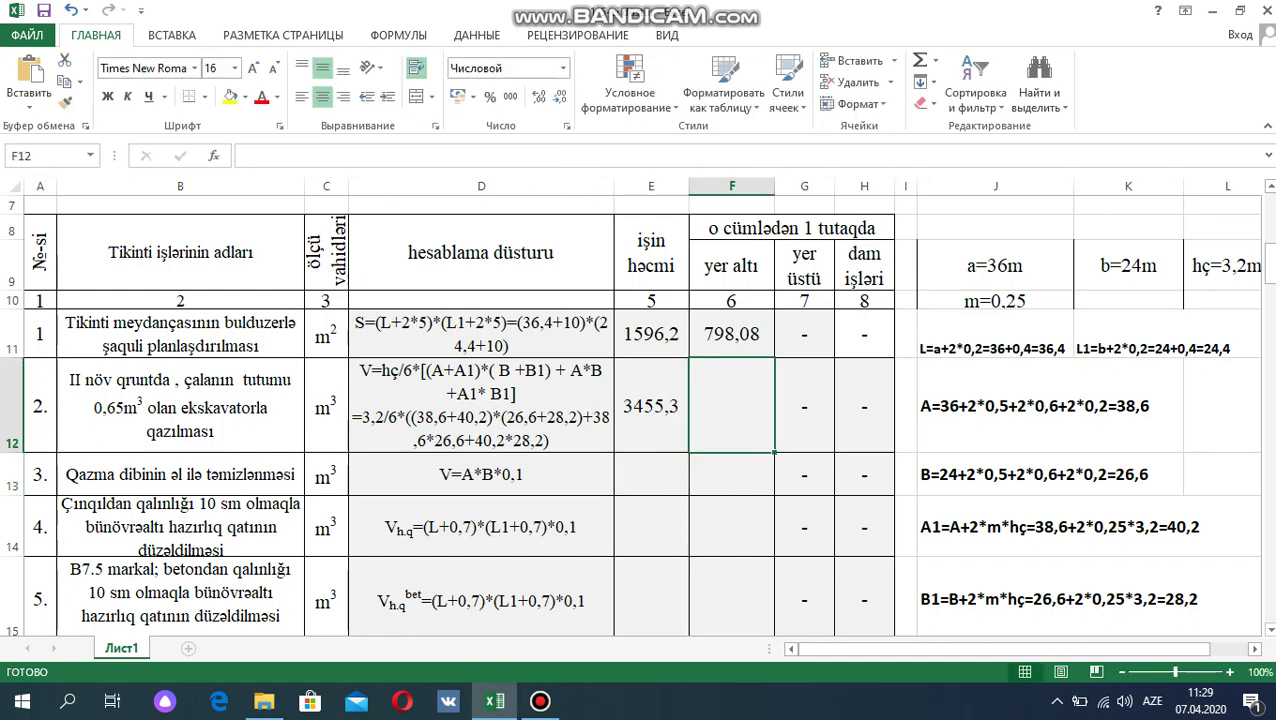
pyautogui.write('=')
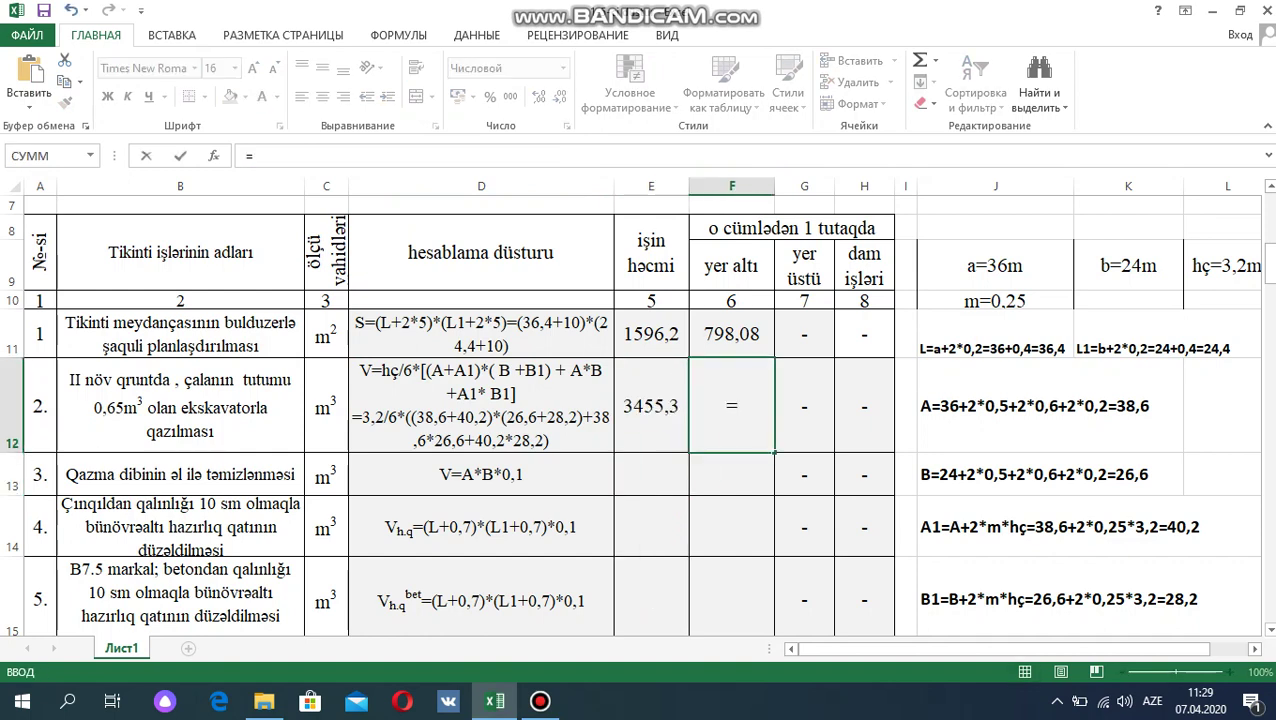
pyautogui.write('E')
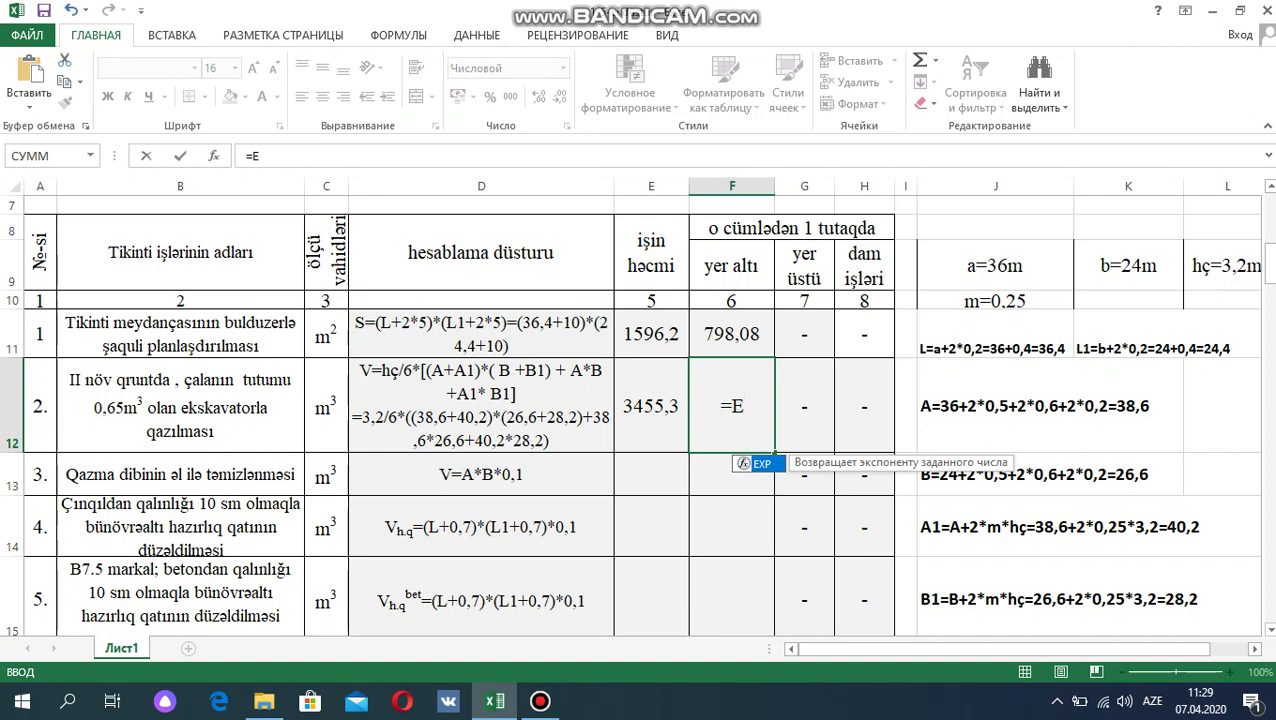
pyautogui.write('12/2')
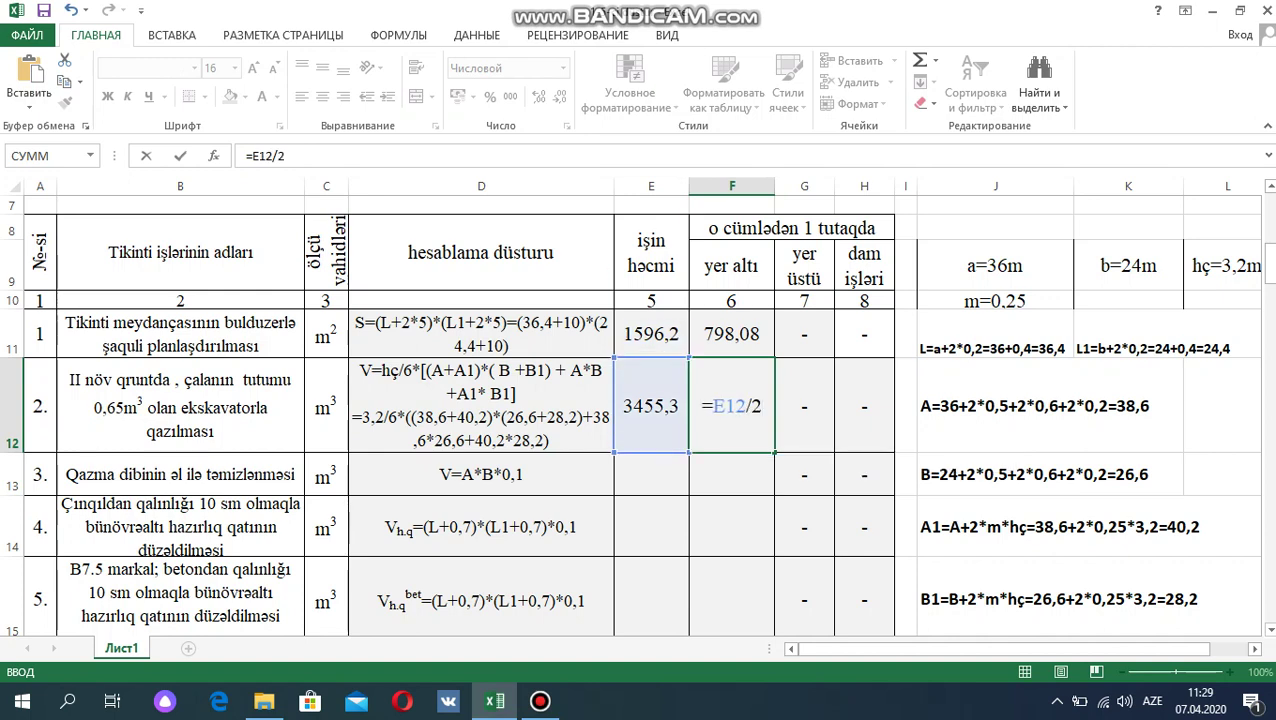
pyautogui.press('Return')
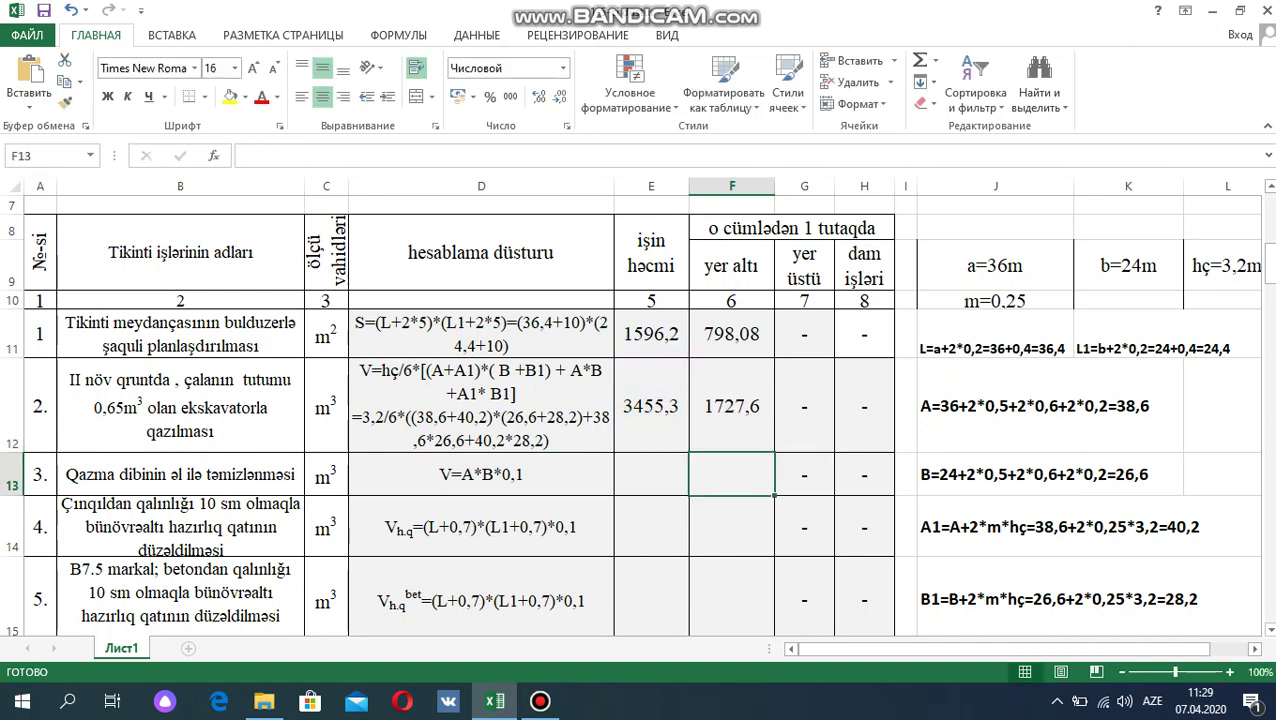
# Append the substituted values =38,6*26,6*0,1 to the manual pit-bottom cleaning formula in D13.
pyautogui.click(481, 474)
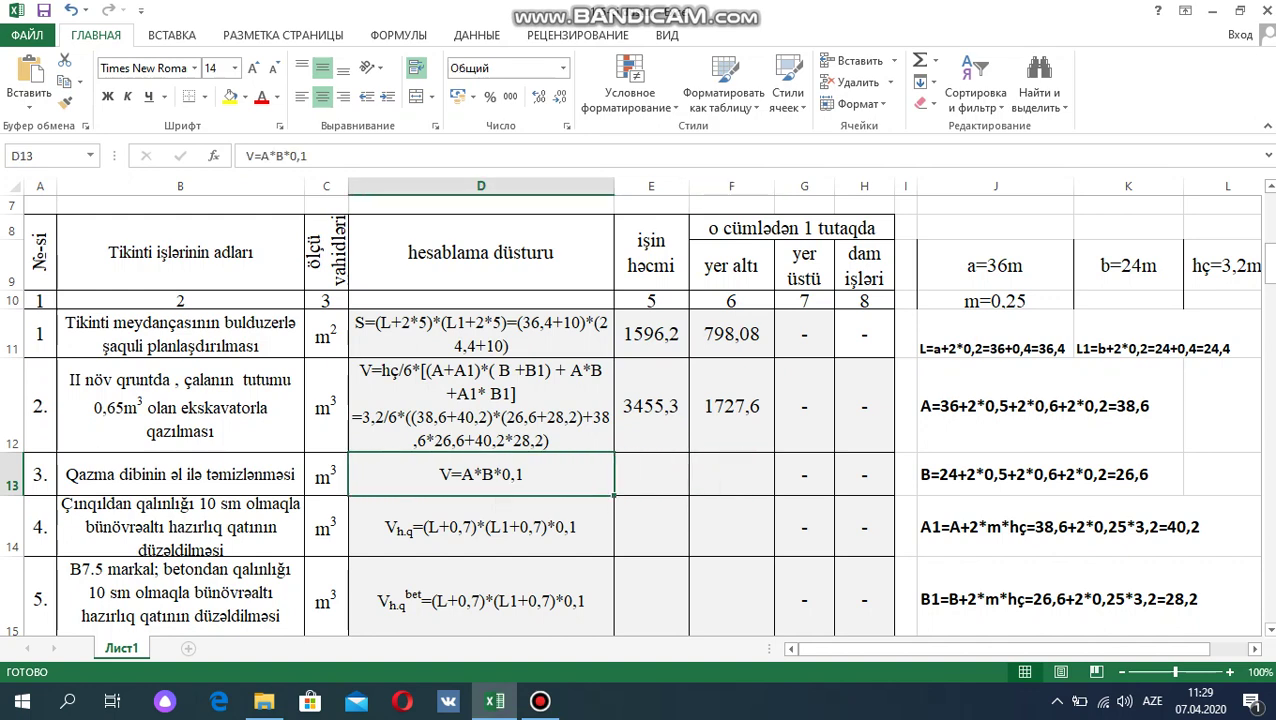
pyautogui.press('F2')
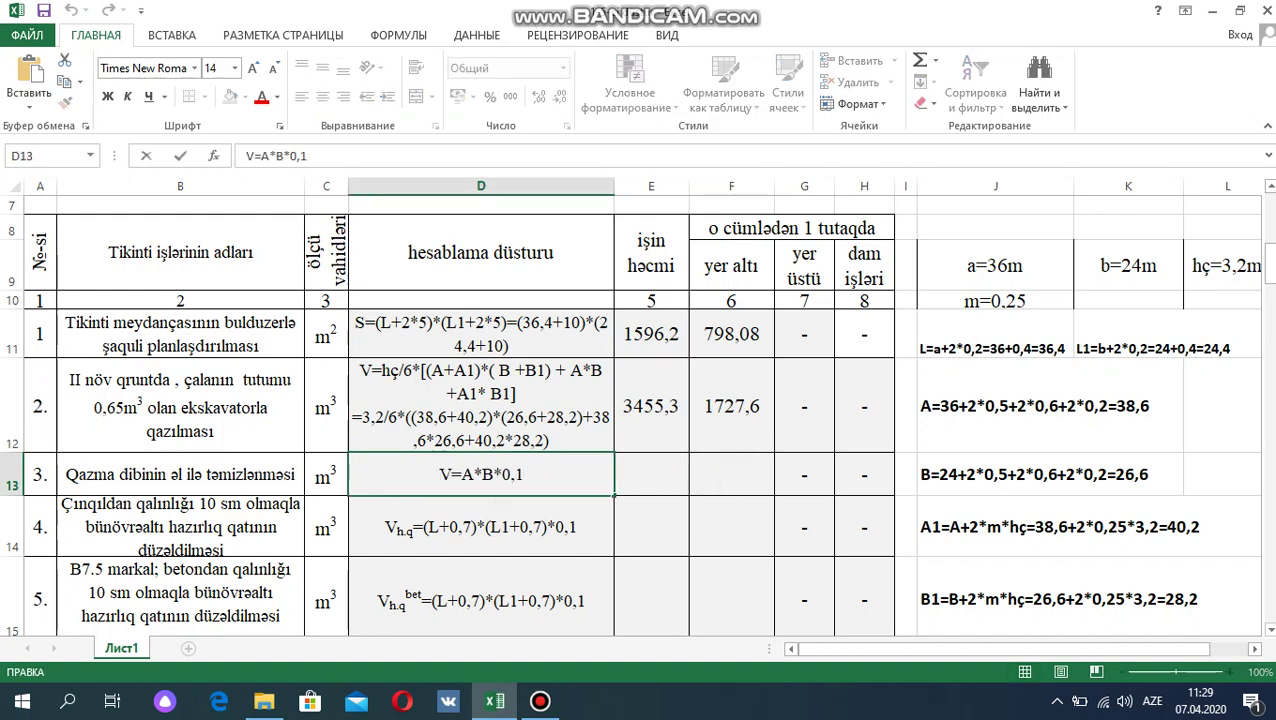
pyautogui.write('=')
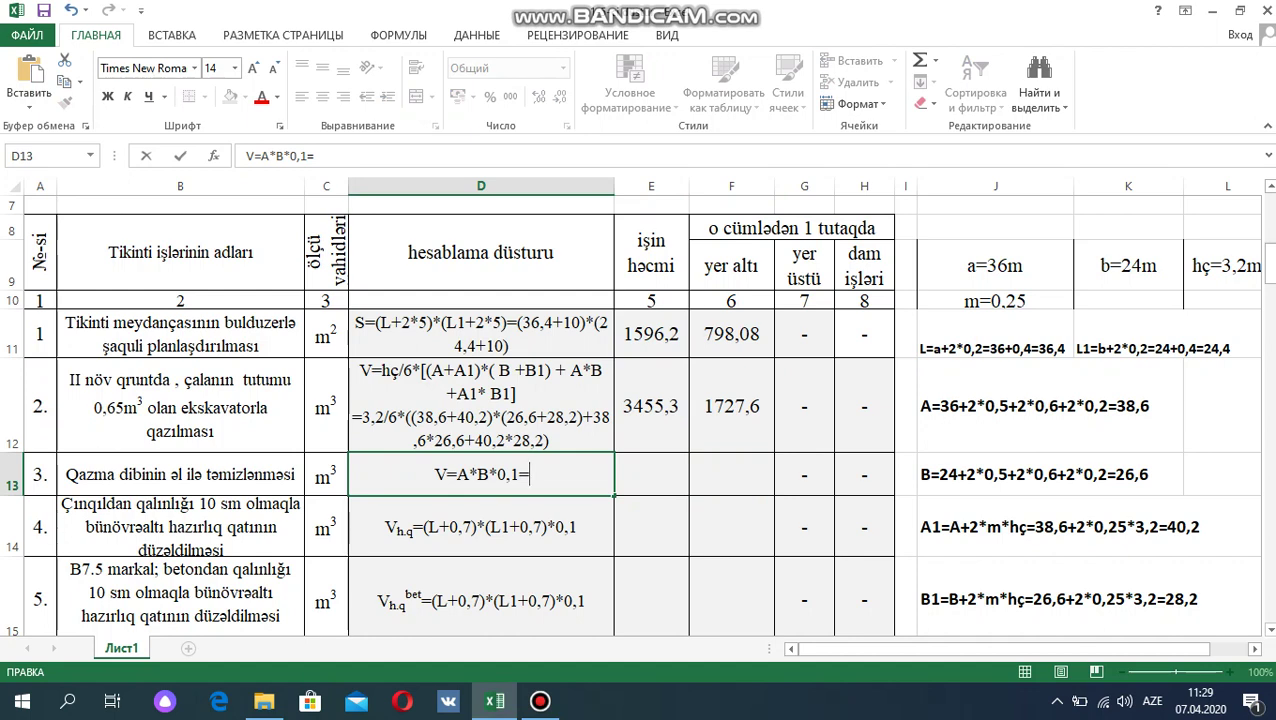
pyautogui.write('38')
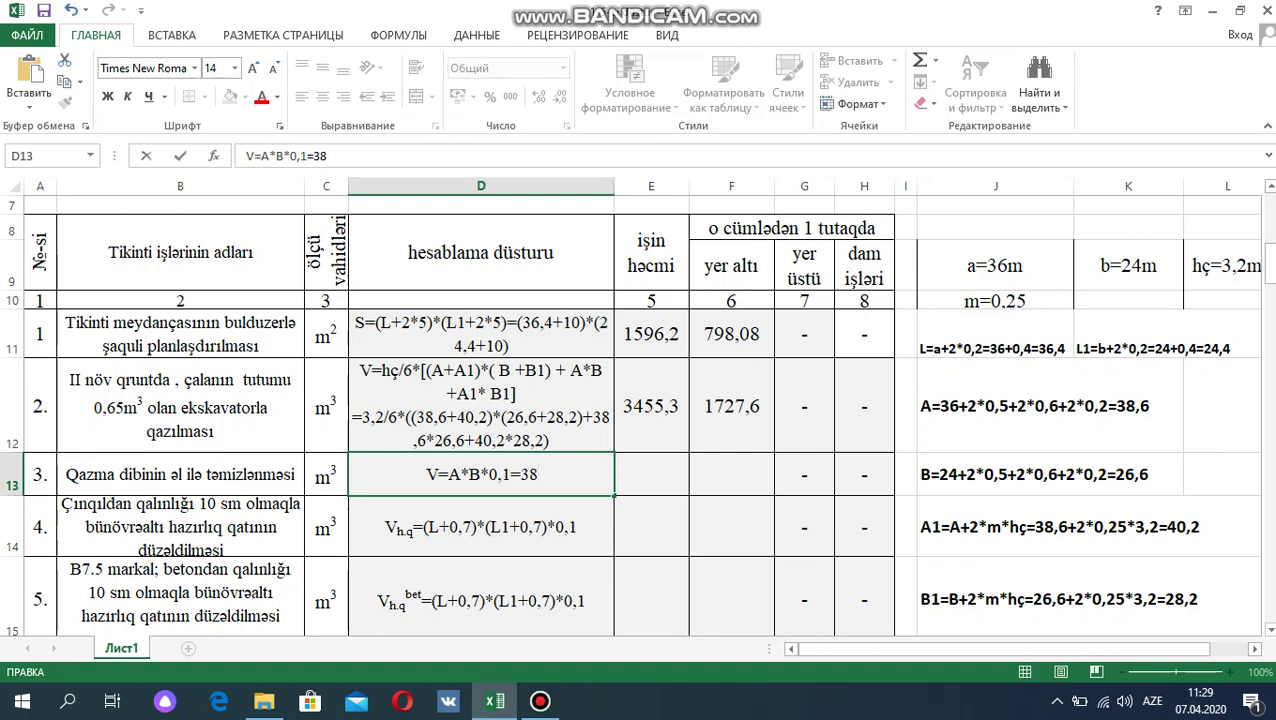
pyautogui.write(',6*')
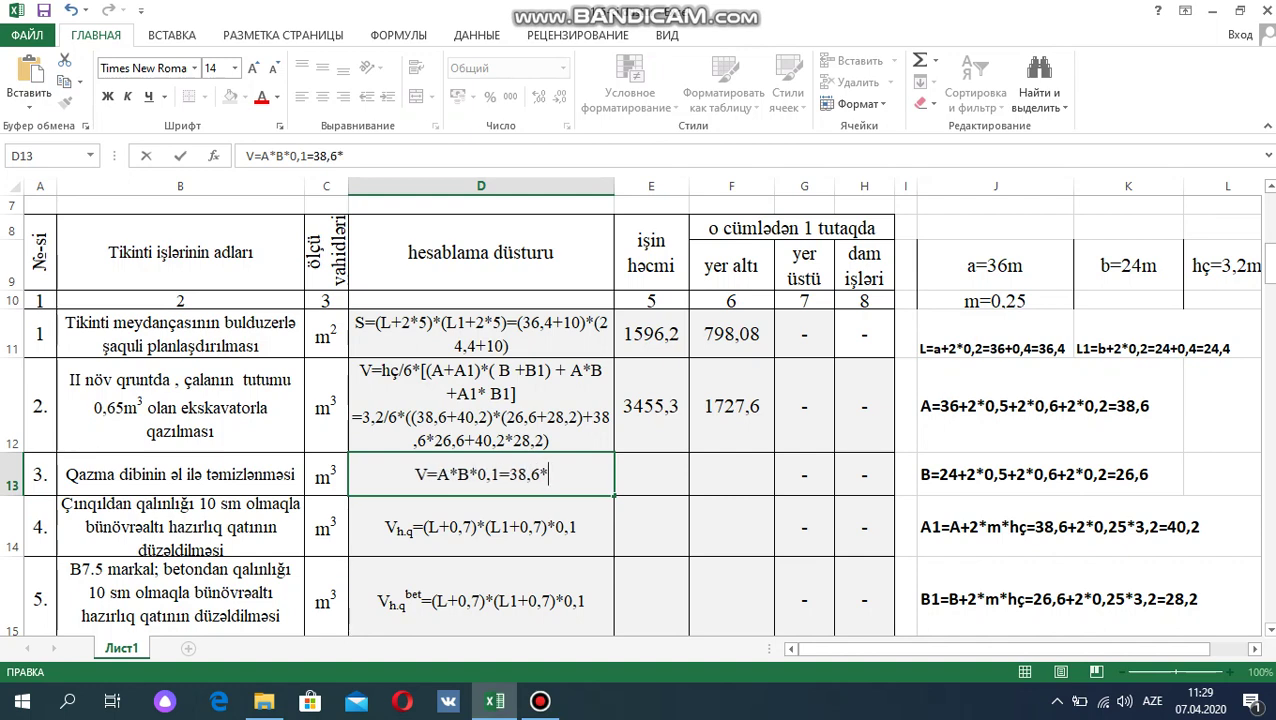
pyautogui.write('26,6')
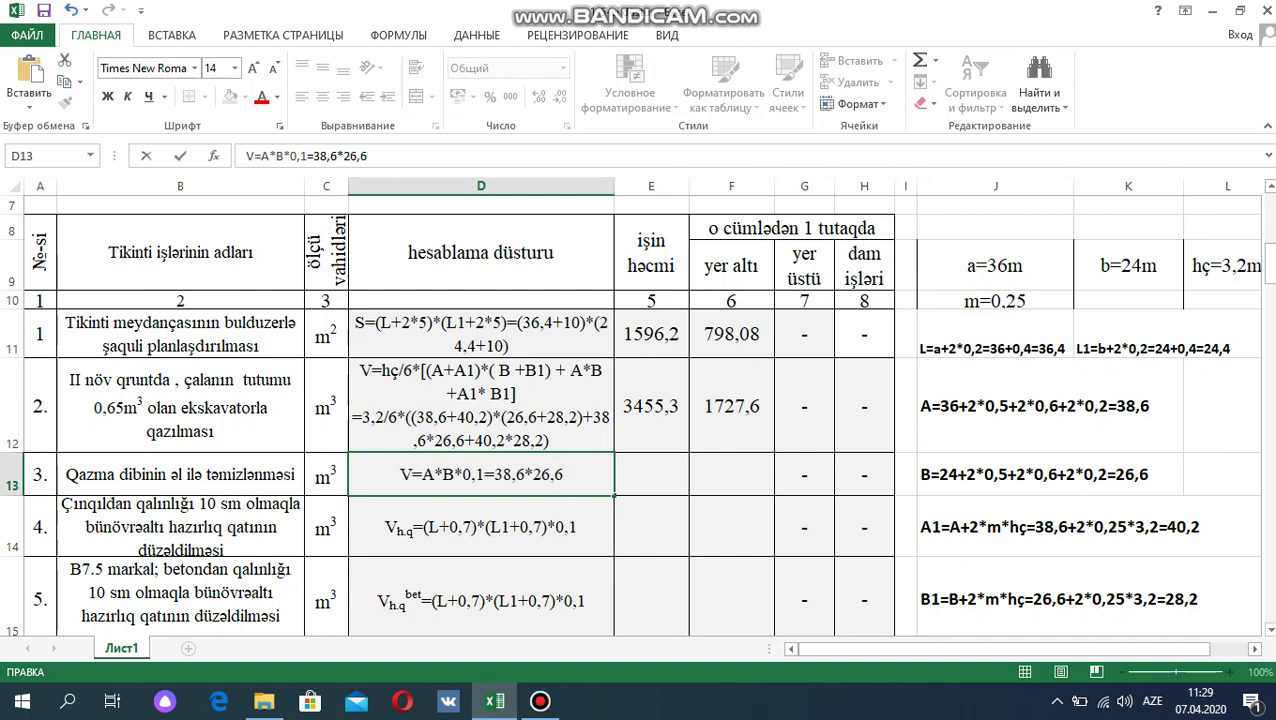
pyautogui.write('*0,1')
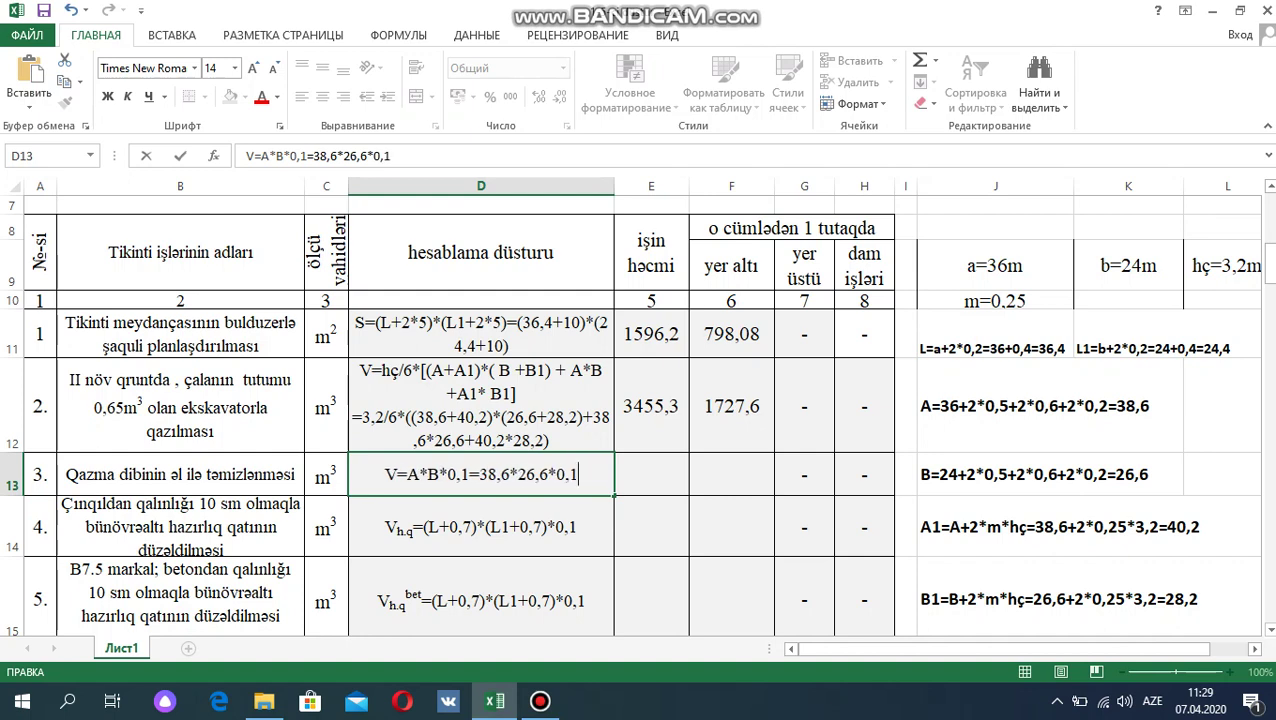
# Copy the numeric expression =38,6*26,6*0,1 from D13 into the work volume cell E13 as a formula.
pyautogui.moveTo(578, 474); pyautogui.dragTo(469, 474)
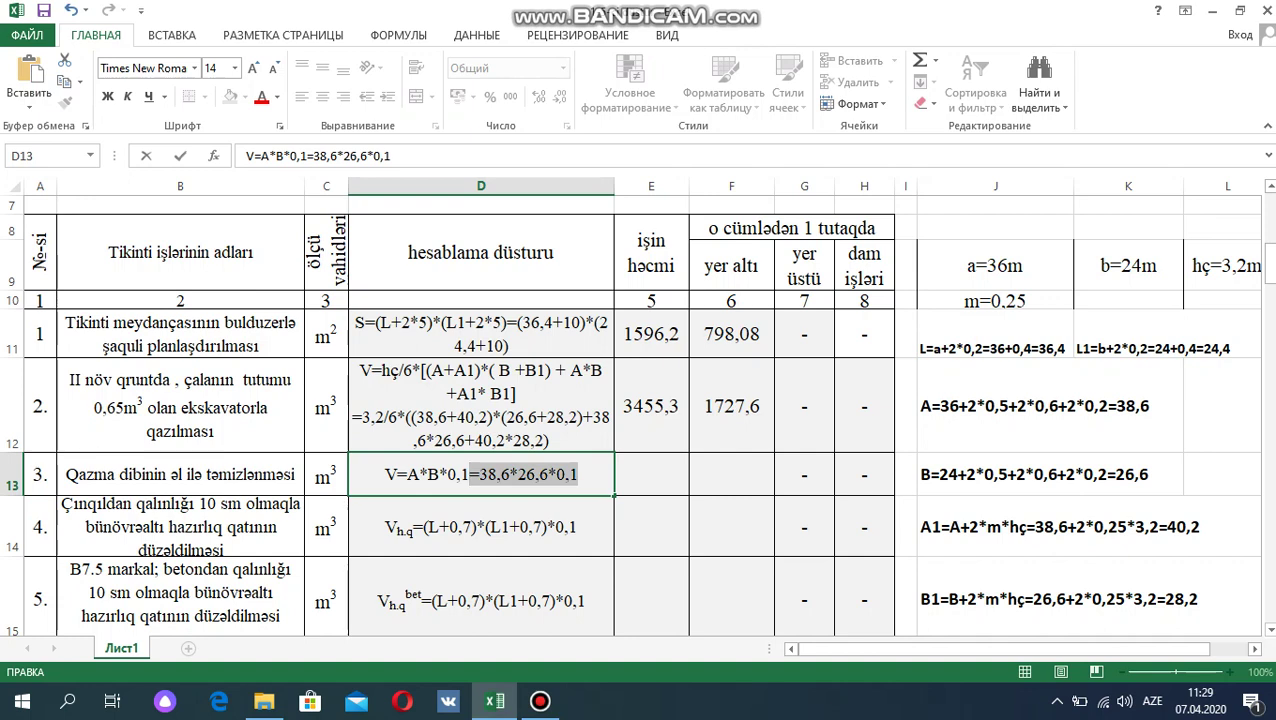
pyautogui.doubleClick(651, 474)
pyautogui.hotkey('ctrl', 'v')
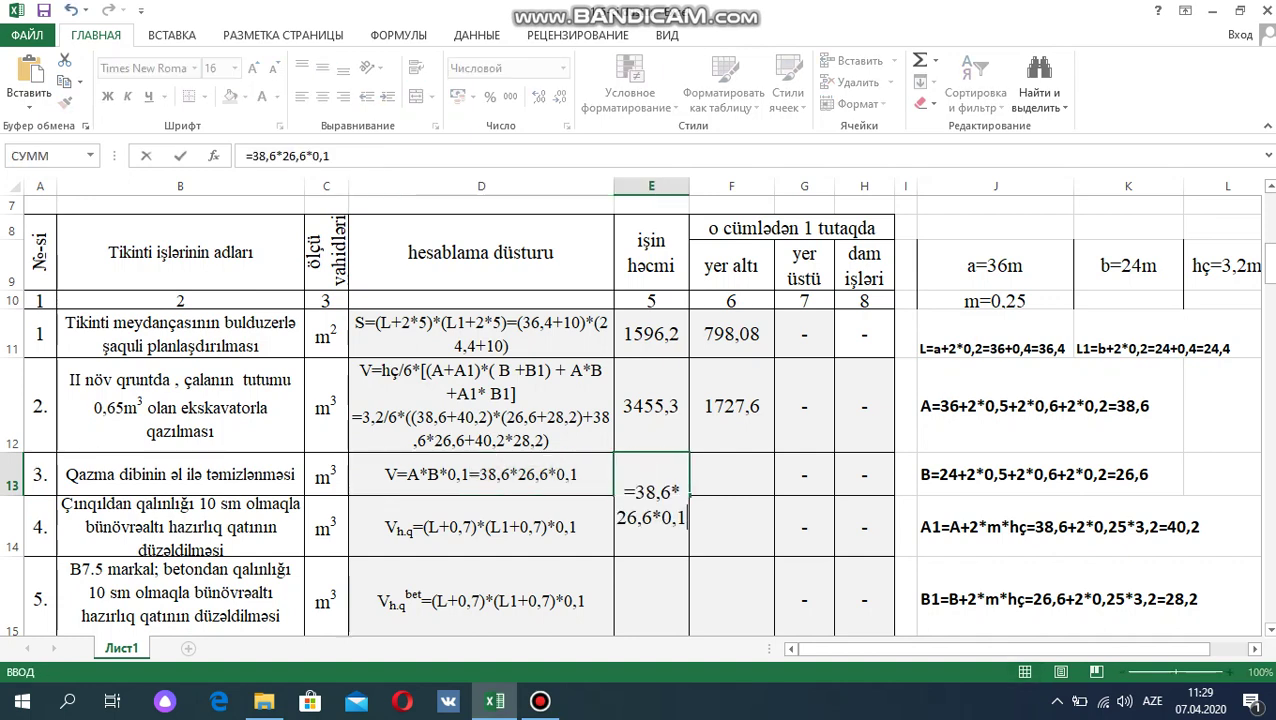
pyautogui.press('Return')
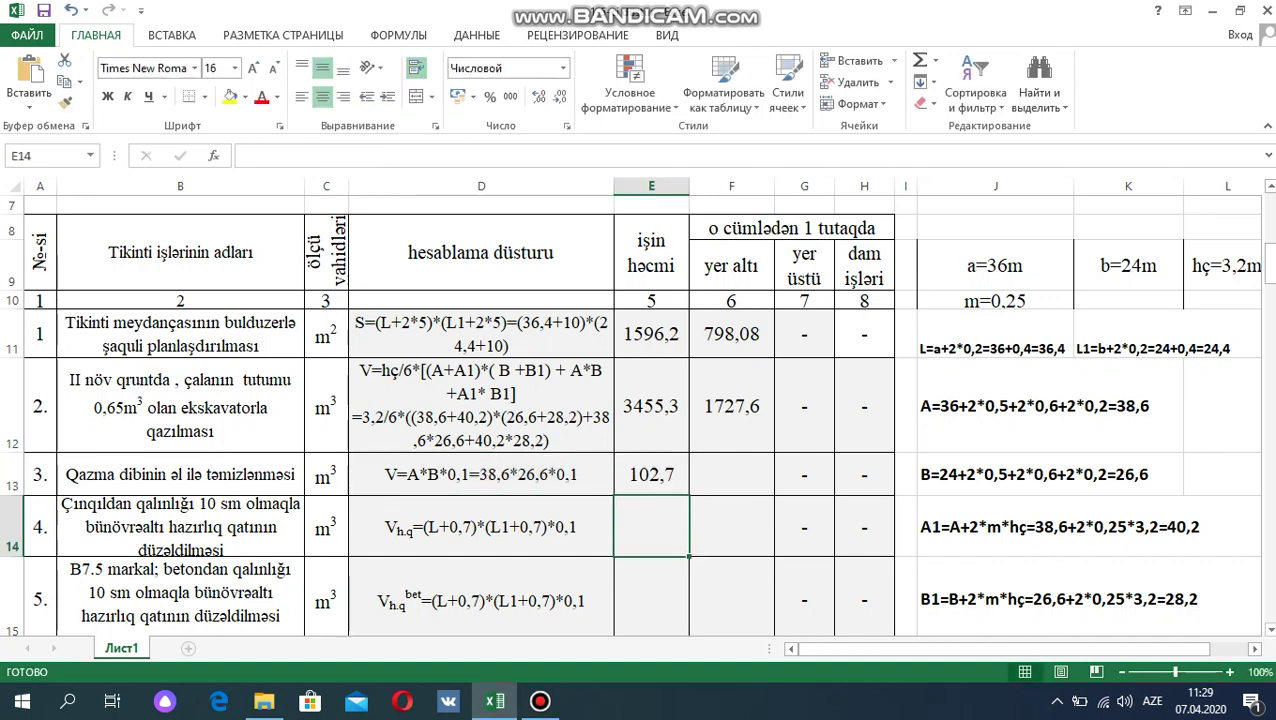
# Calculate the underground section's share for work item 3 in F13 with the formula =E13/2.
pyautogui.click(731, 474)
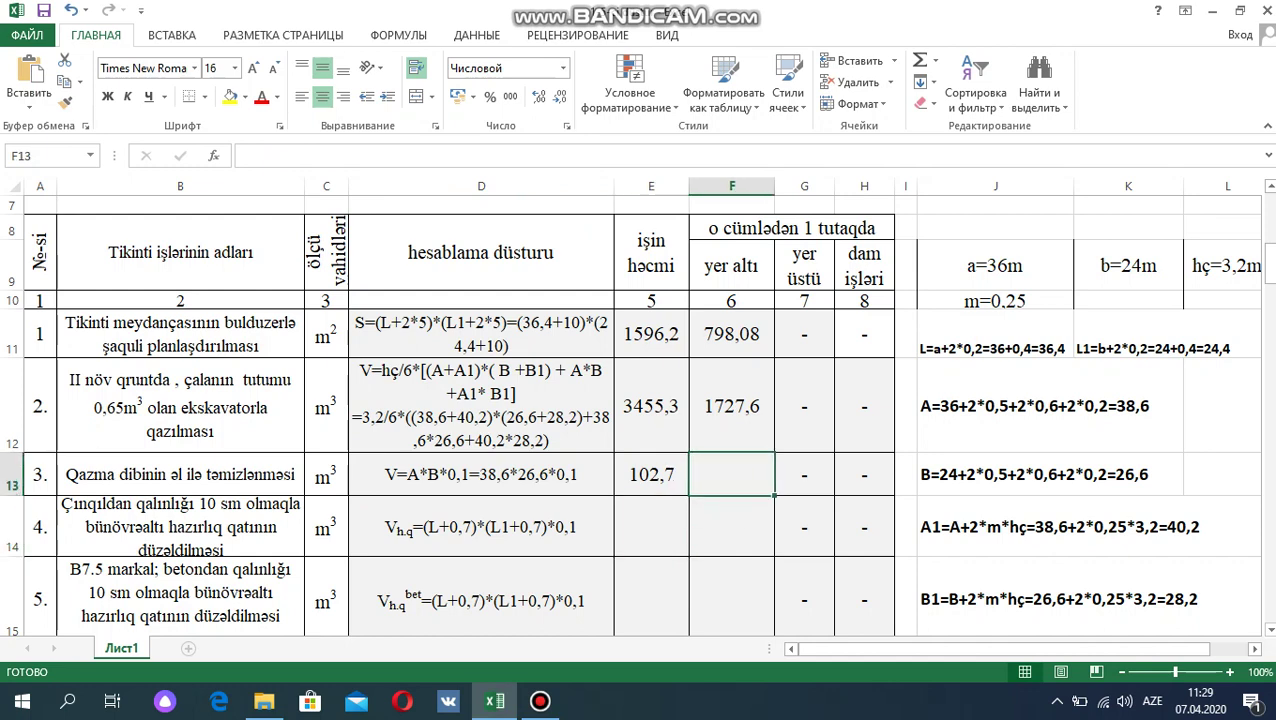
pyautogui.write('=E')
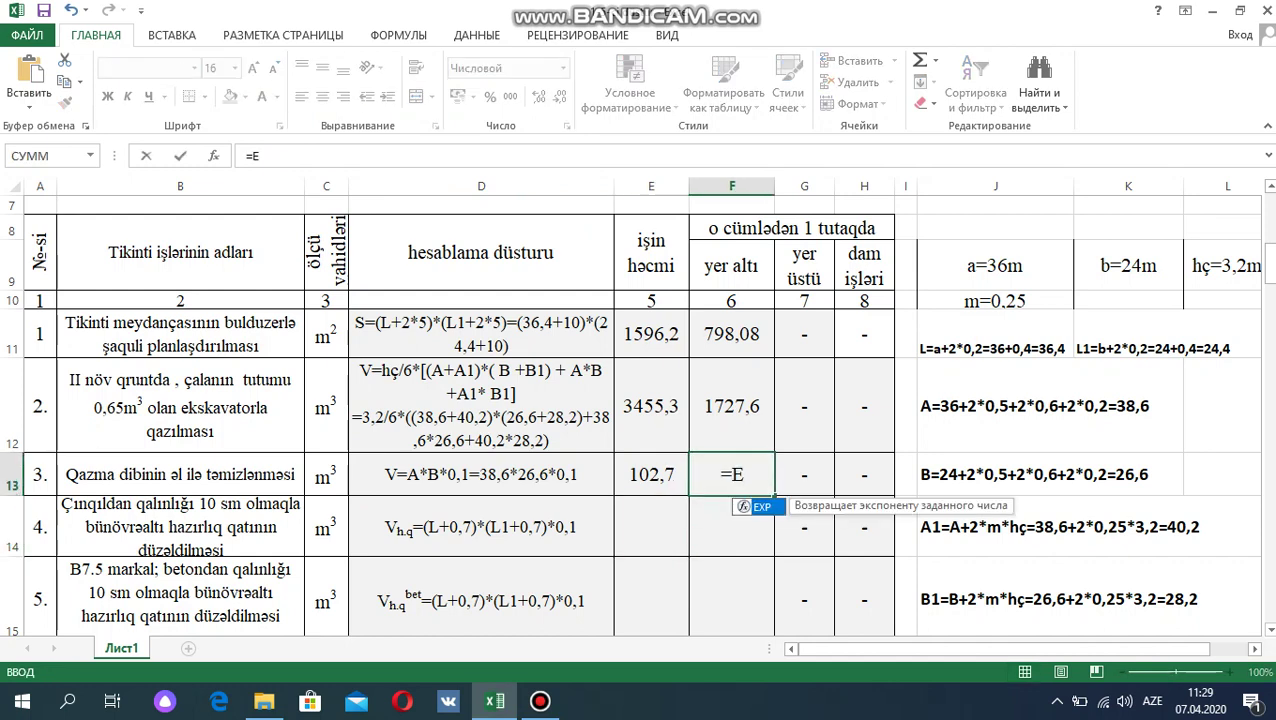
pyautogui.write('11')
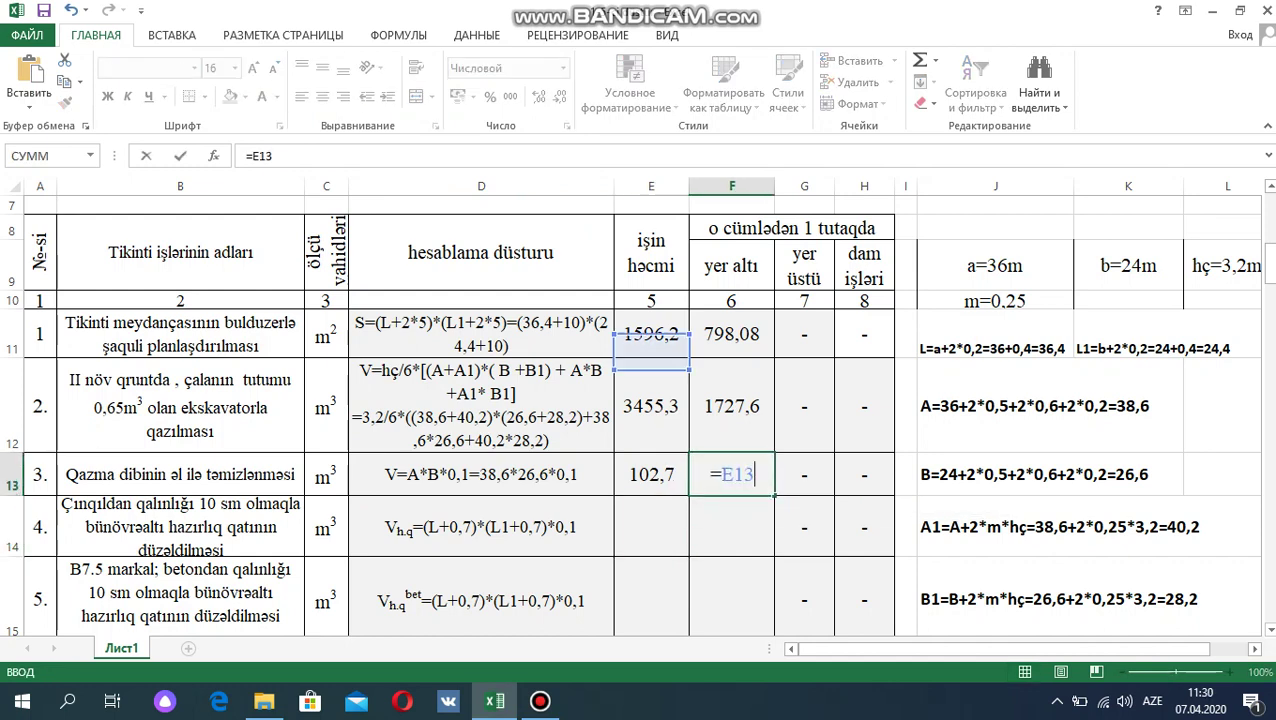
pyautogui.press('BackSpace')
pyautogui.write('3/2')
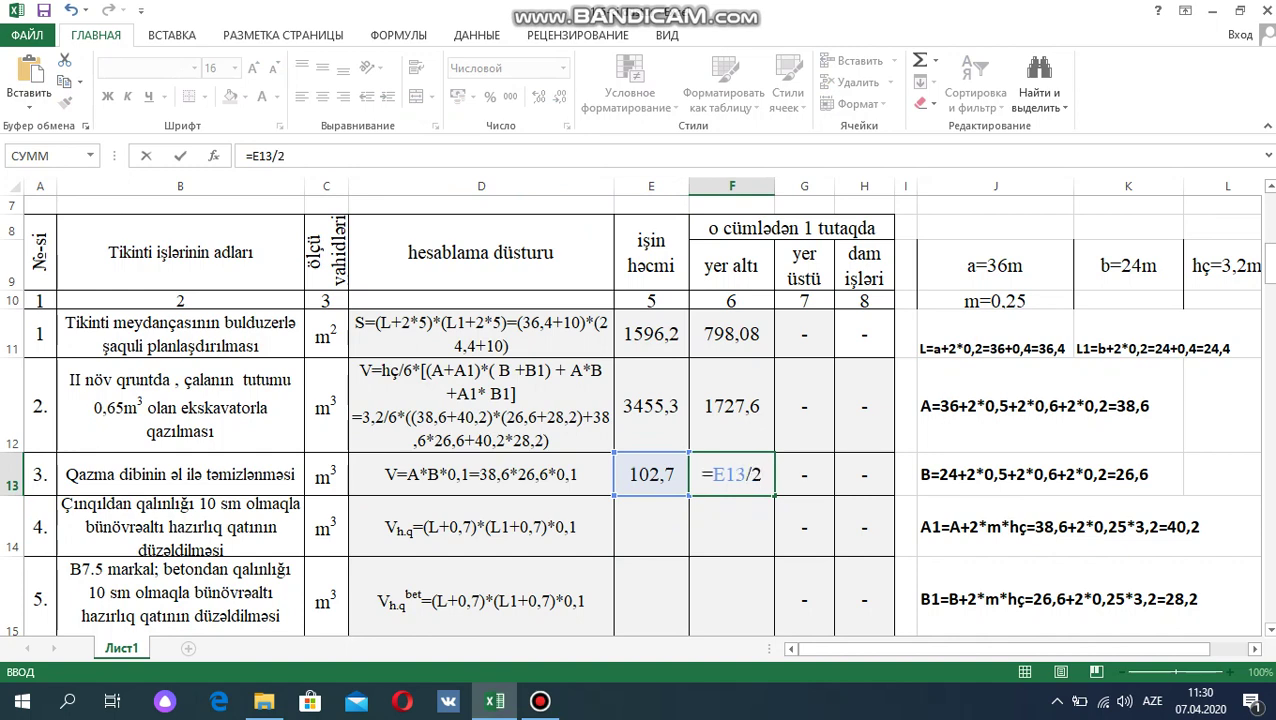
pyautogui.press('Return')
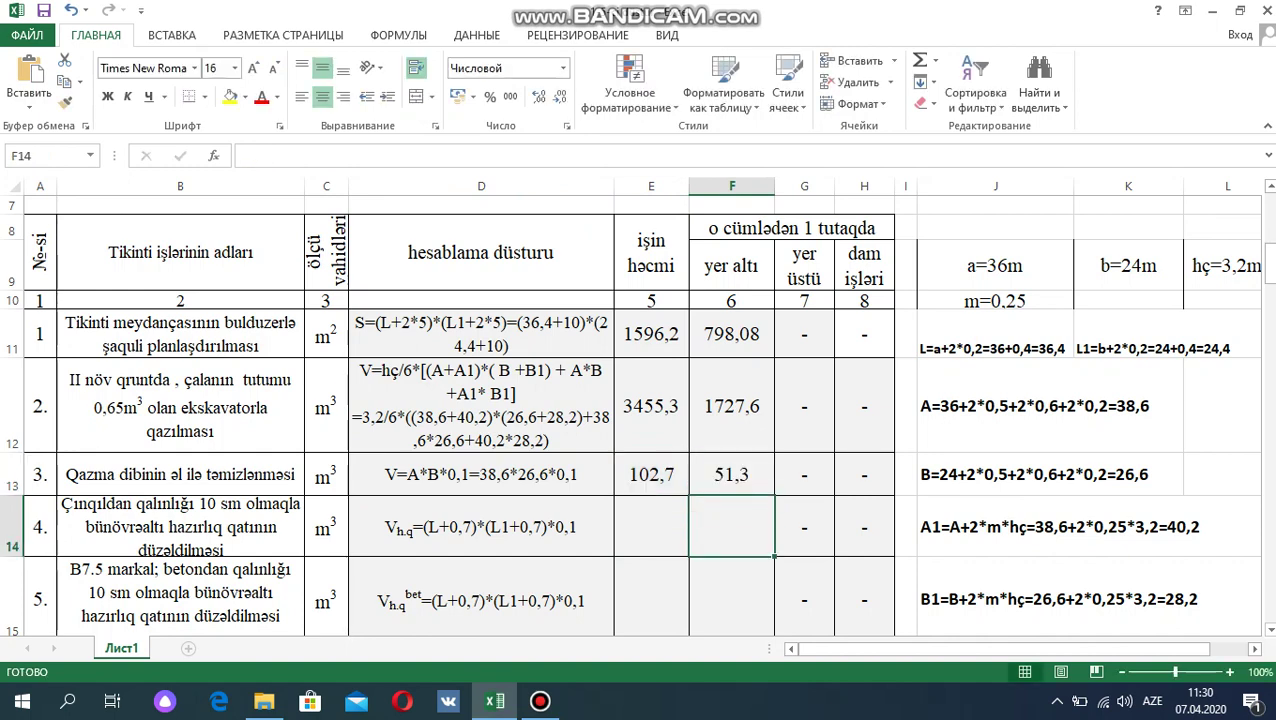
# Append the substituted values =(36,4+0,7)*(24,4+0,7)*0,1 to the crushed-stone base layer formula in D14.
pyautogui.doubleClick(578, 527)
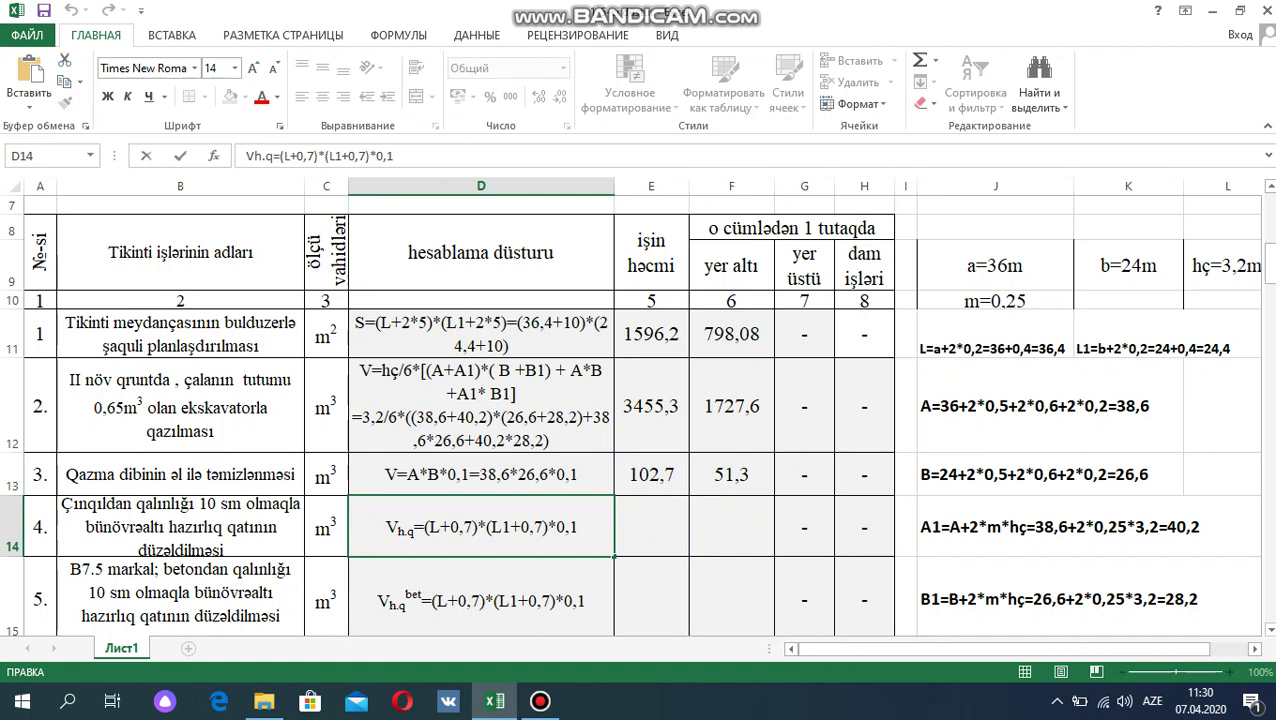
pyautogui.moveTo(386, 527); pyautogui.dragTo(578, 527)
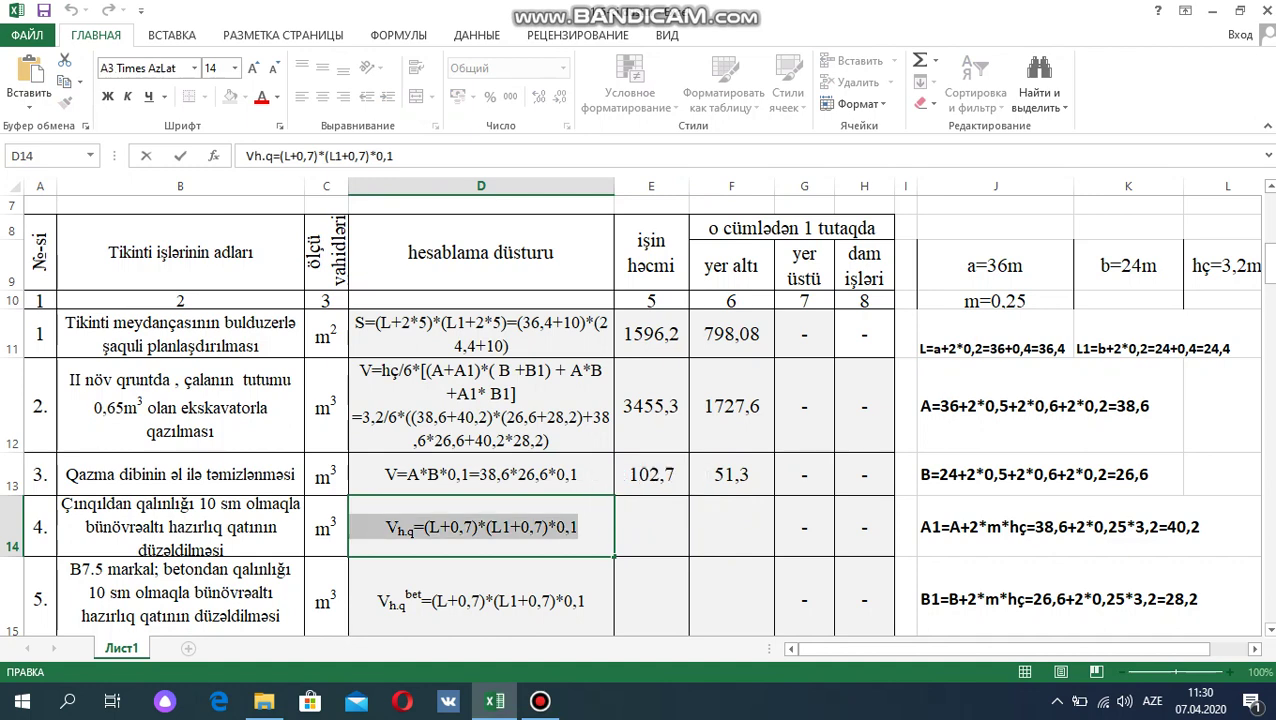
pyautogui.click(578, 527)
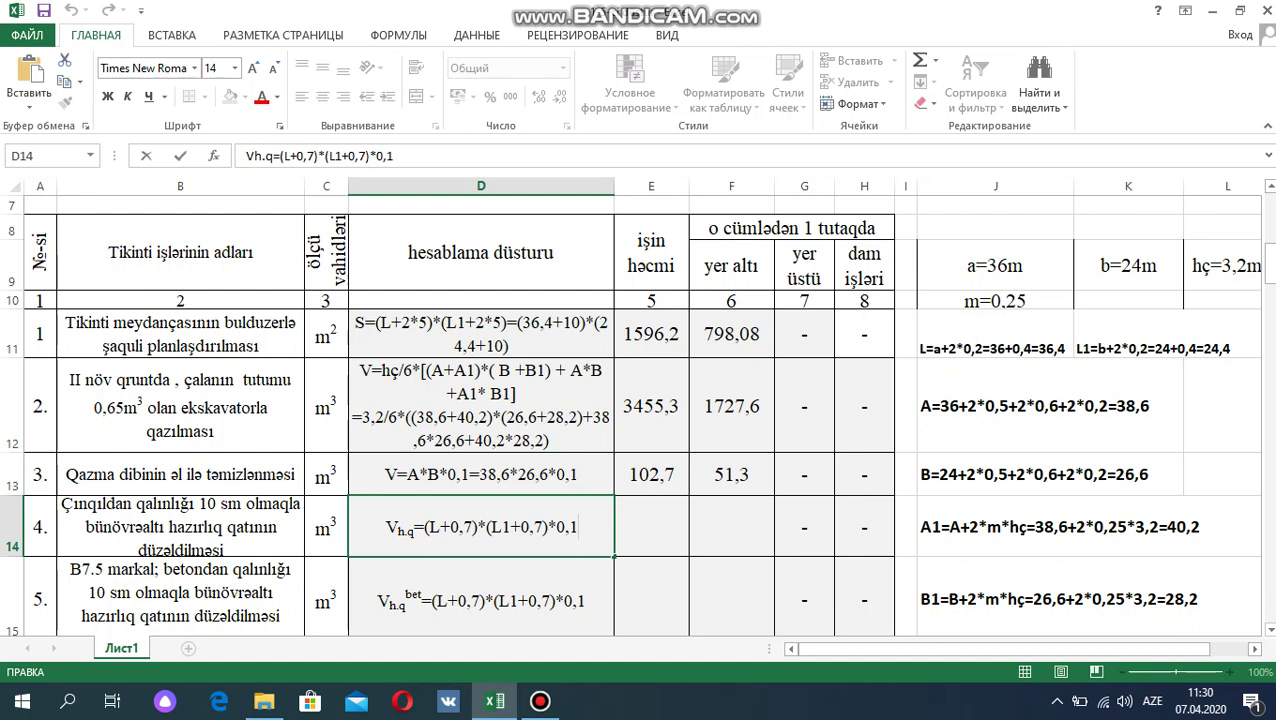
pyautogui.write('=')
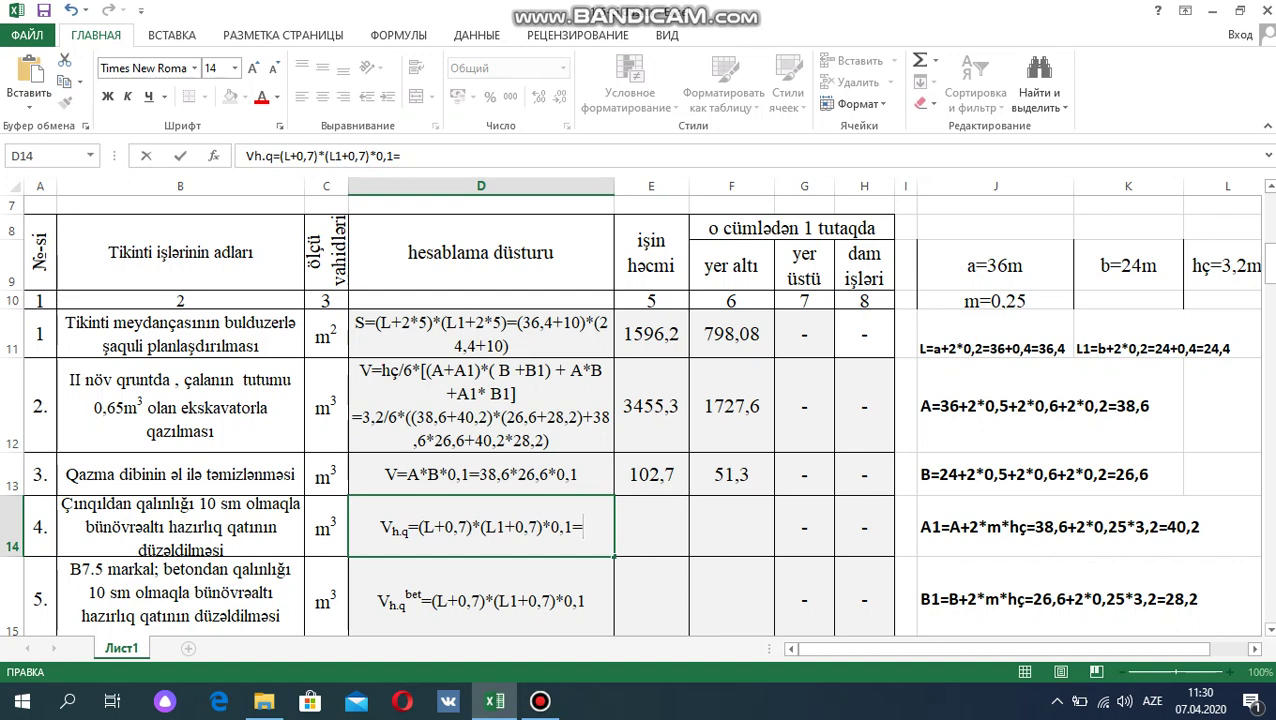
pyautogui.write('(')
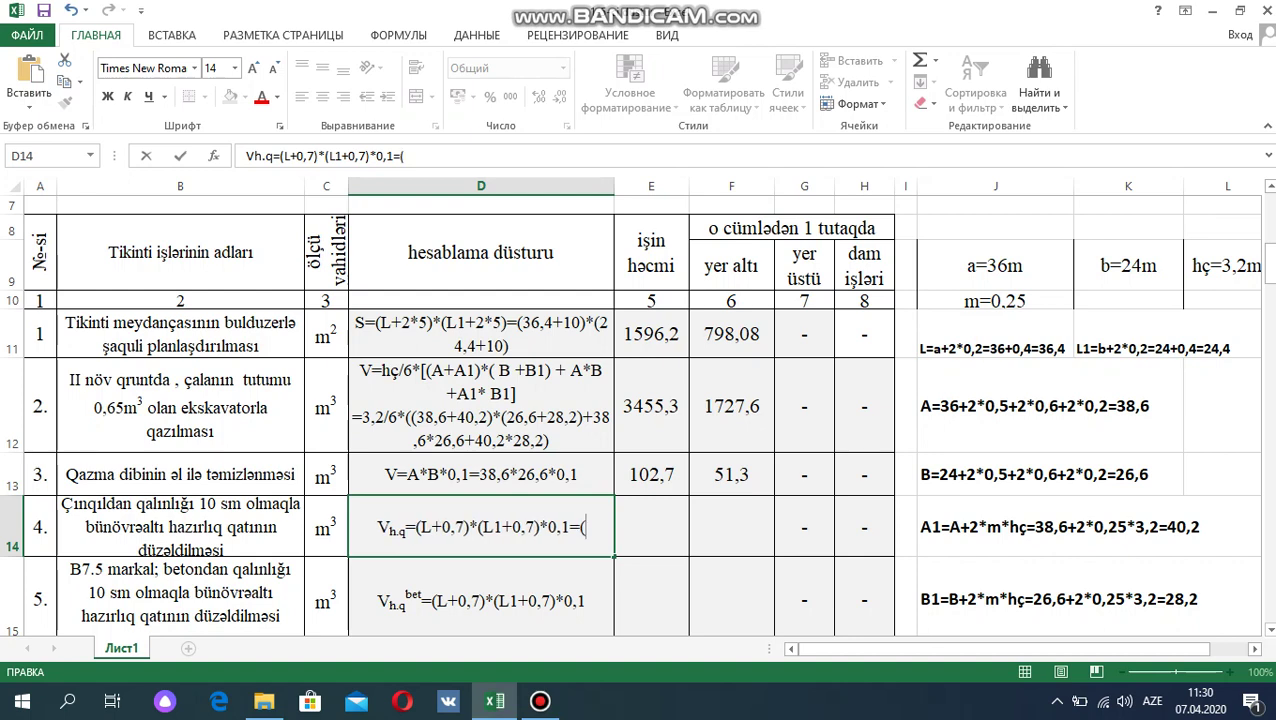
pyautogui.write('36,4')
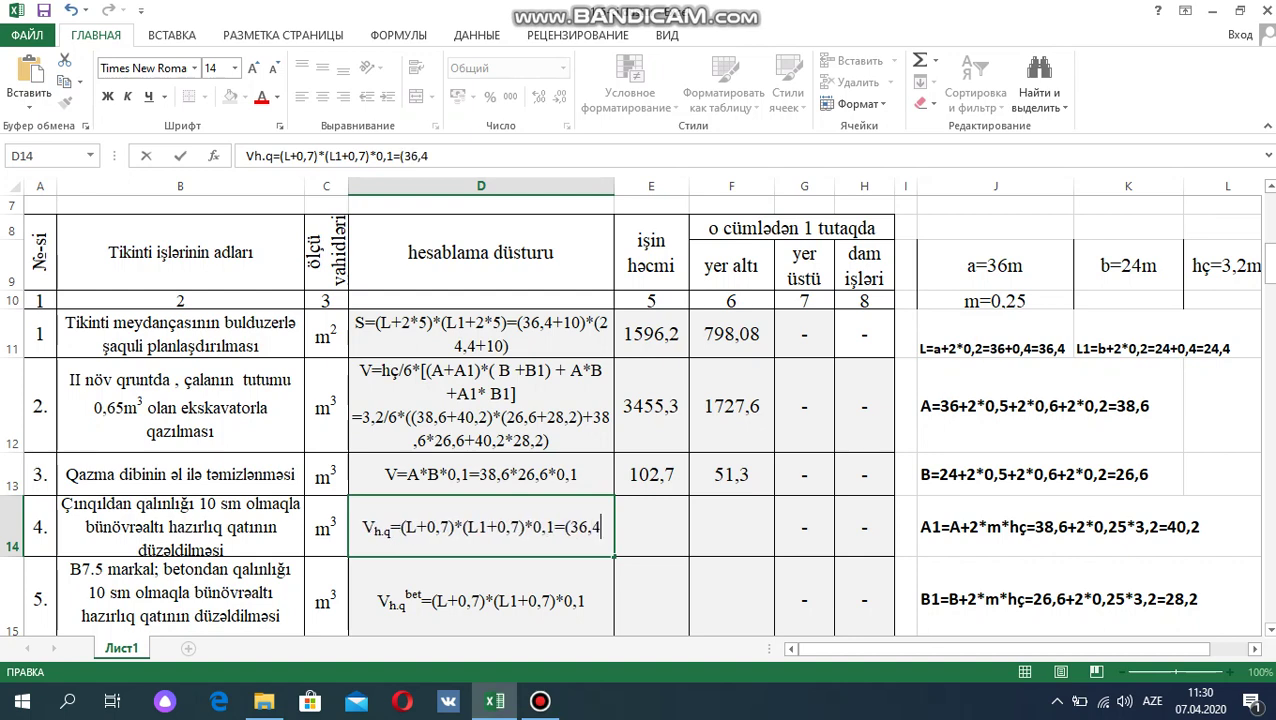
pyautogui.write('+')
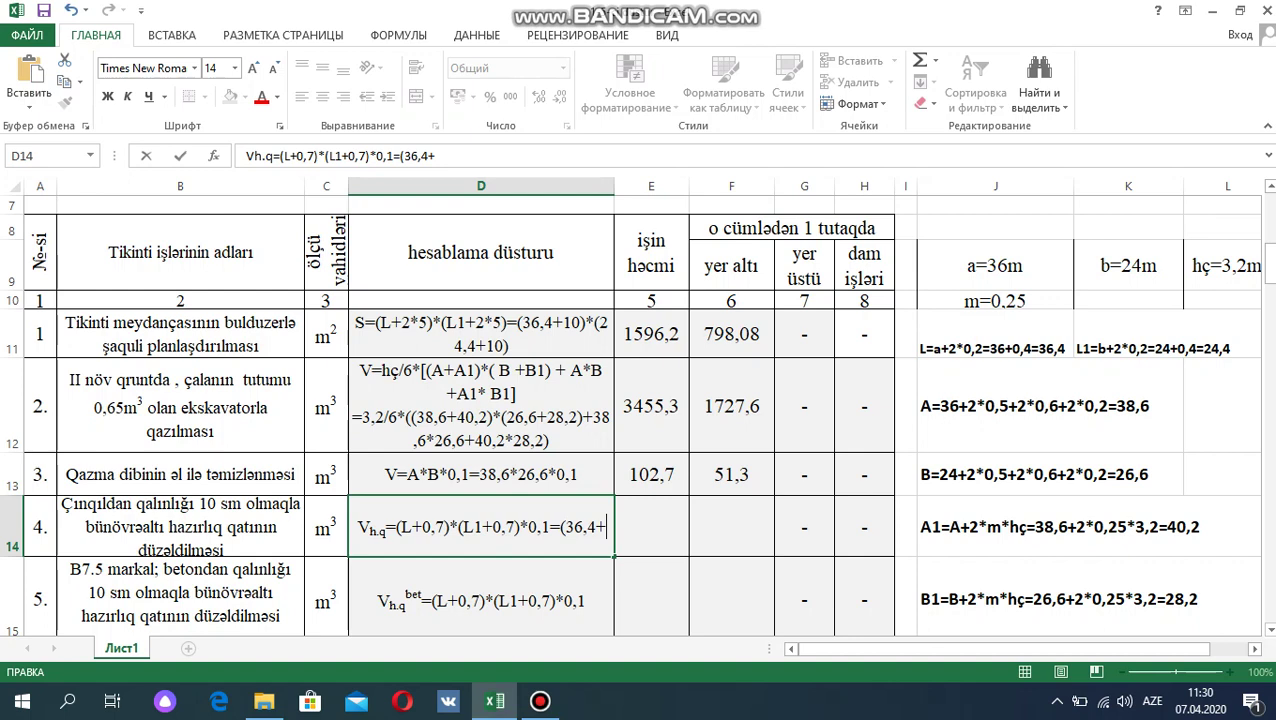
pyautogui.write('0,7)')
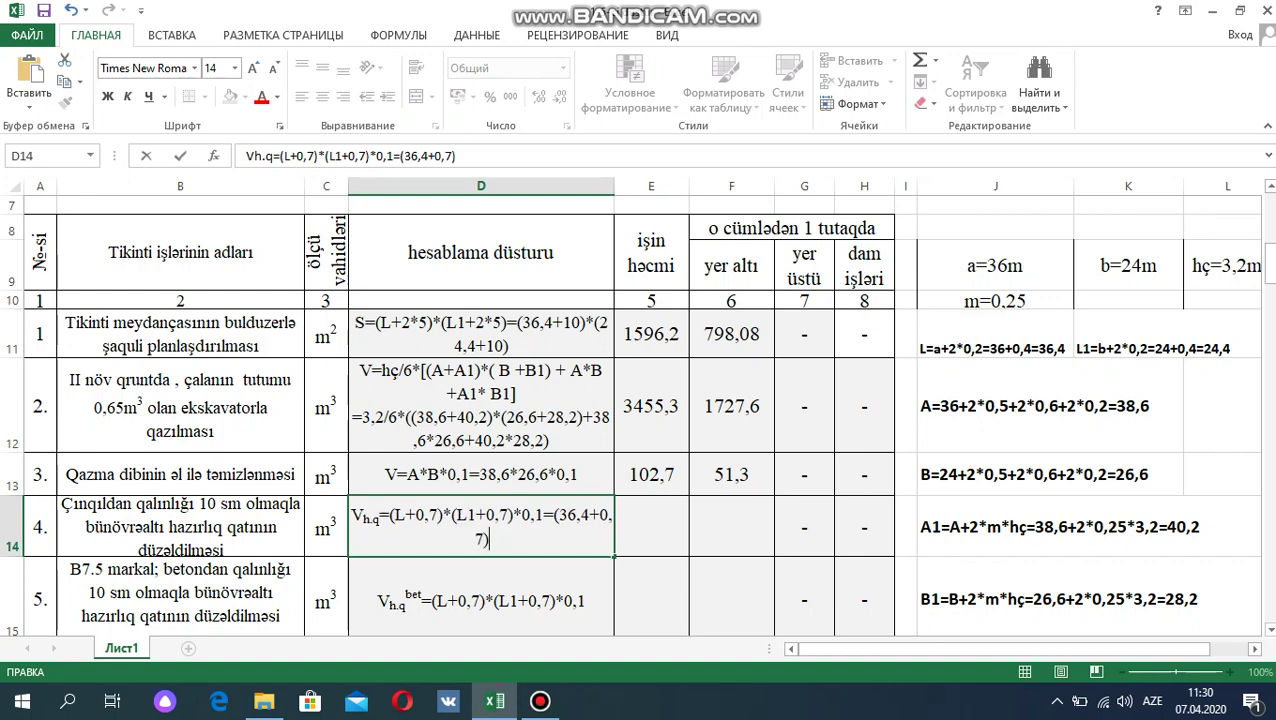
pyautogui.write('*')
pyautogui.write('(24')
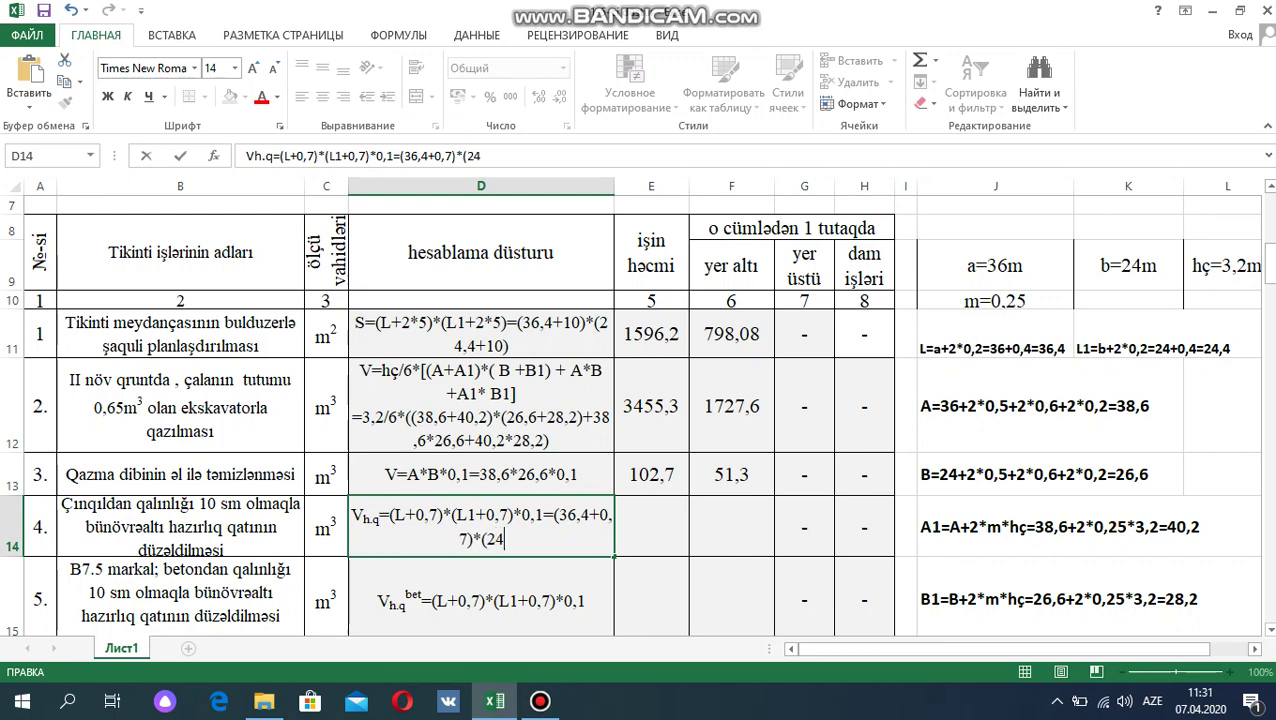
pyautogui.write(',4+0,')
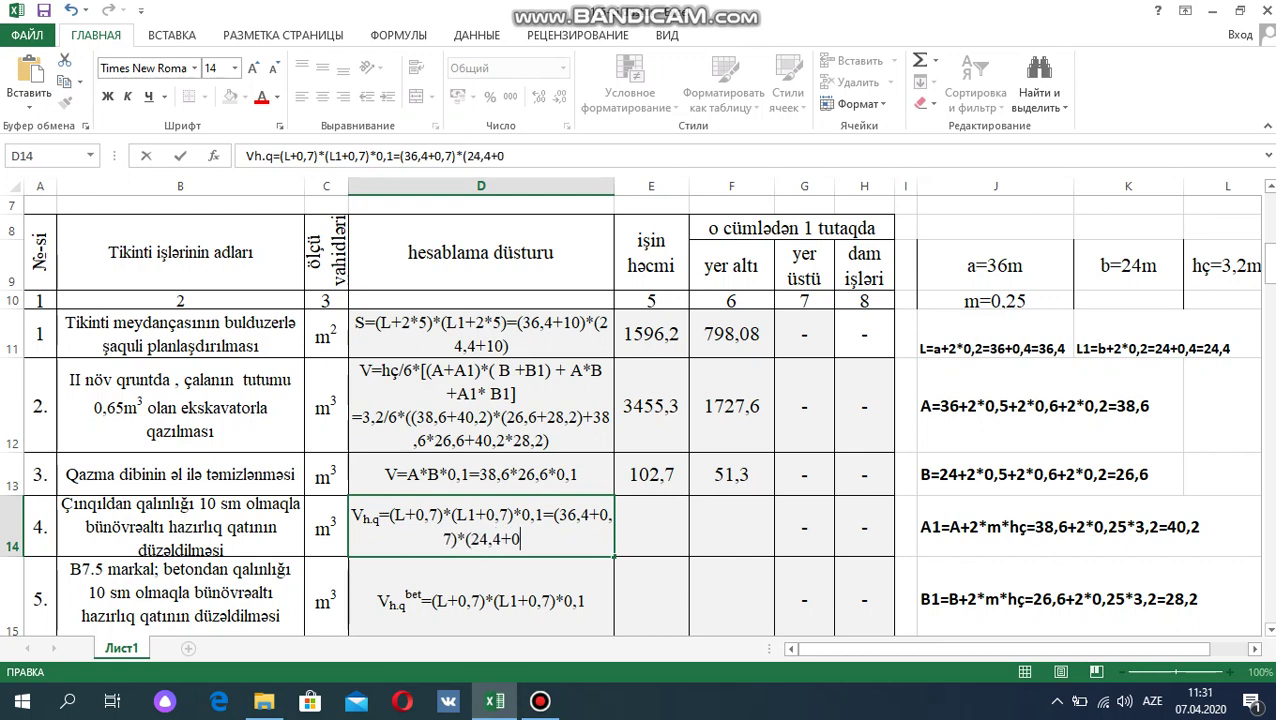
pyautogui.write('7)')
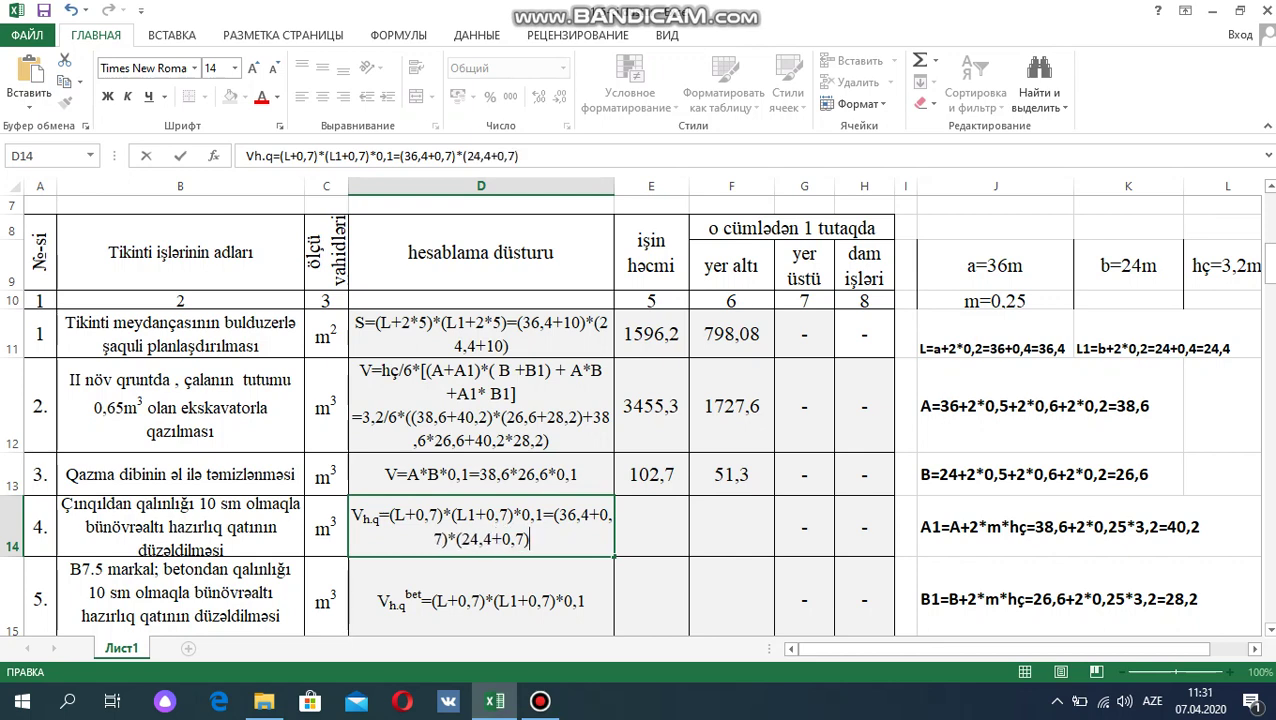
pyautogui.write('*0,1')
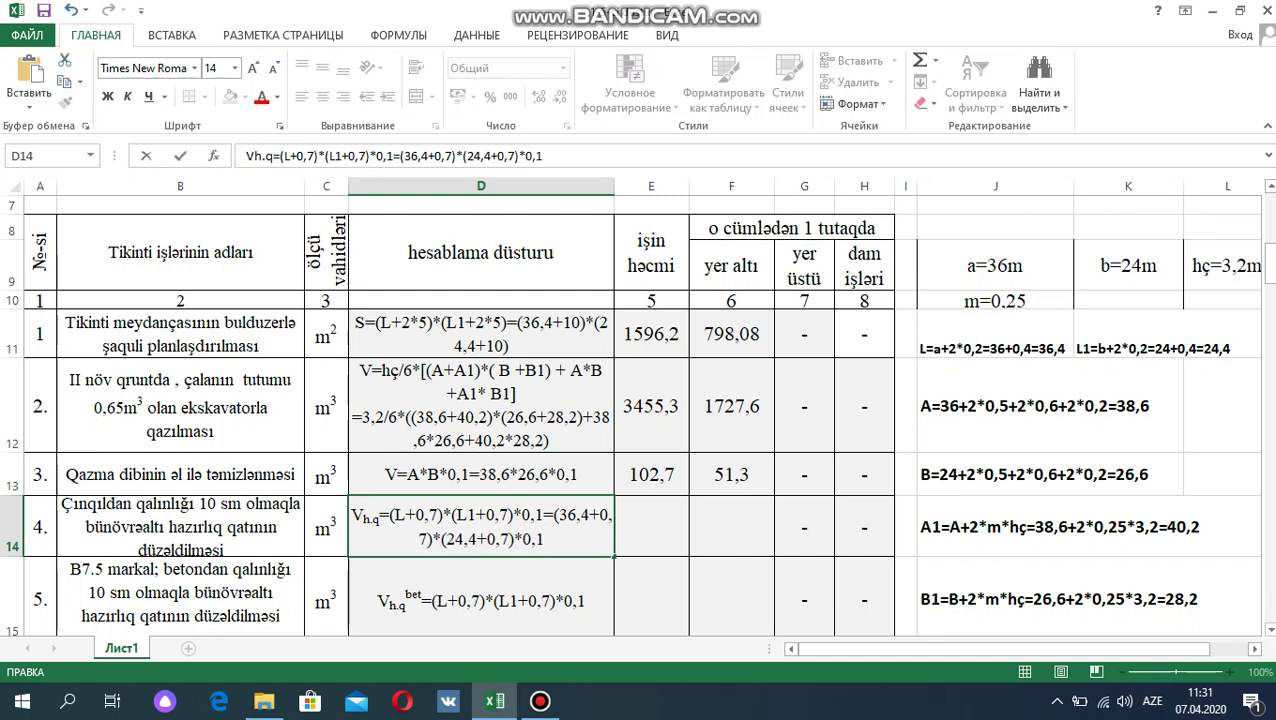
# Copy the numeric expression =(36,4+0,7)*(24,4+0,7)*0,1 from D14 into the work volume cell E14 as a formula.
pyautogui.hotkey('shift', 'Up')
pyautogui.hotkey('ctrl', 'c')
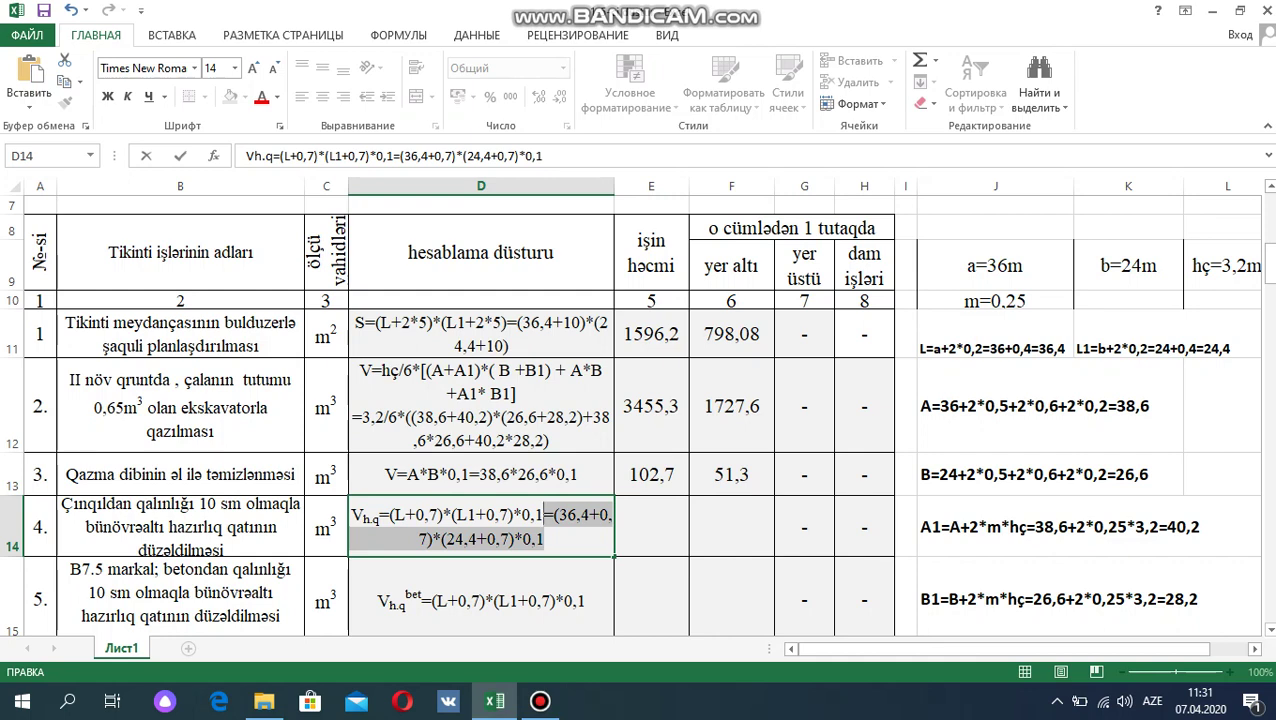
pyautogui.doubleClick(651, 526)
pyautogui.hotkey('ctrl', 'v')
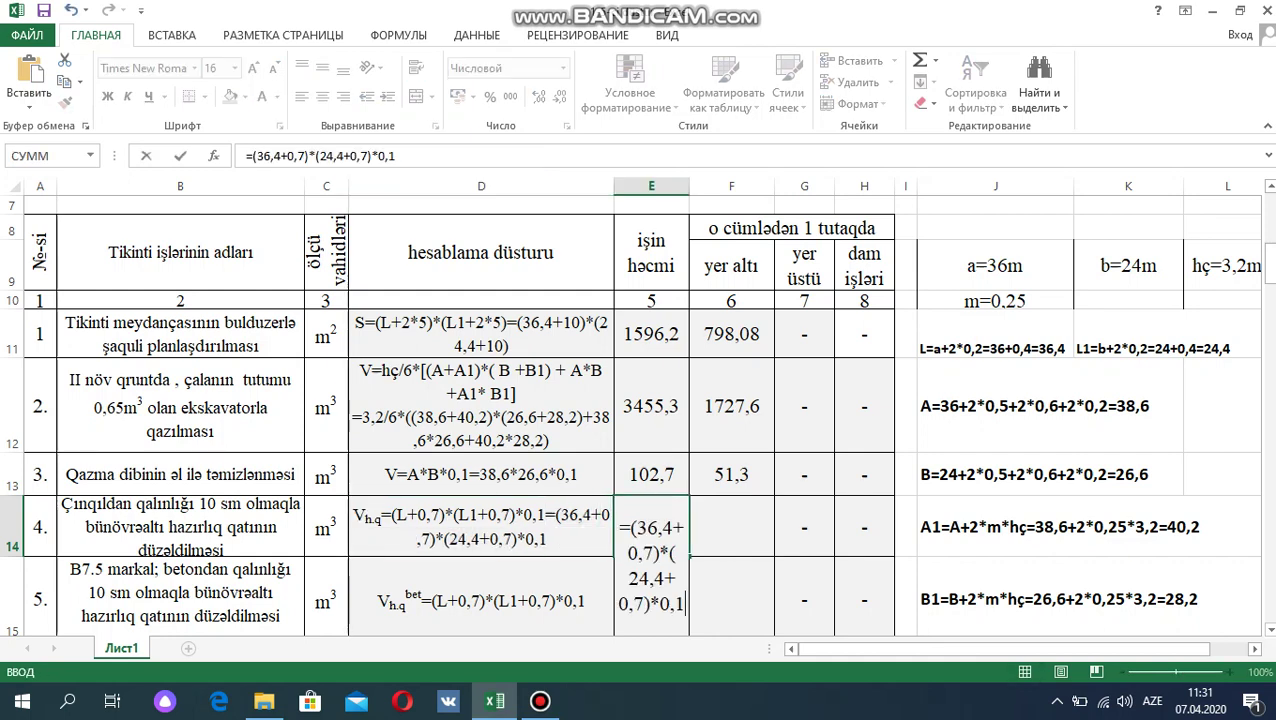
pyautogui.press('Return')
# Calculate the underground section's share for work item 4 in F14 with the formula =E14/2.
pyautogui.doubleClick(731, 507)
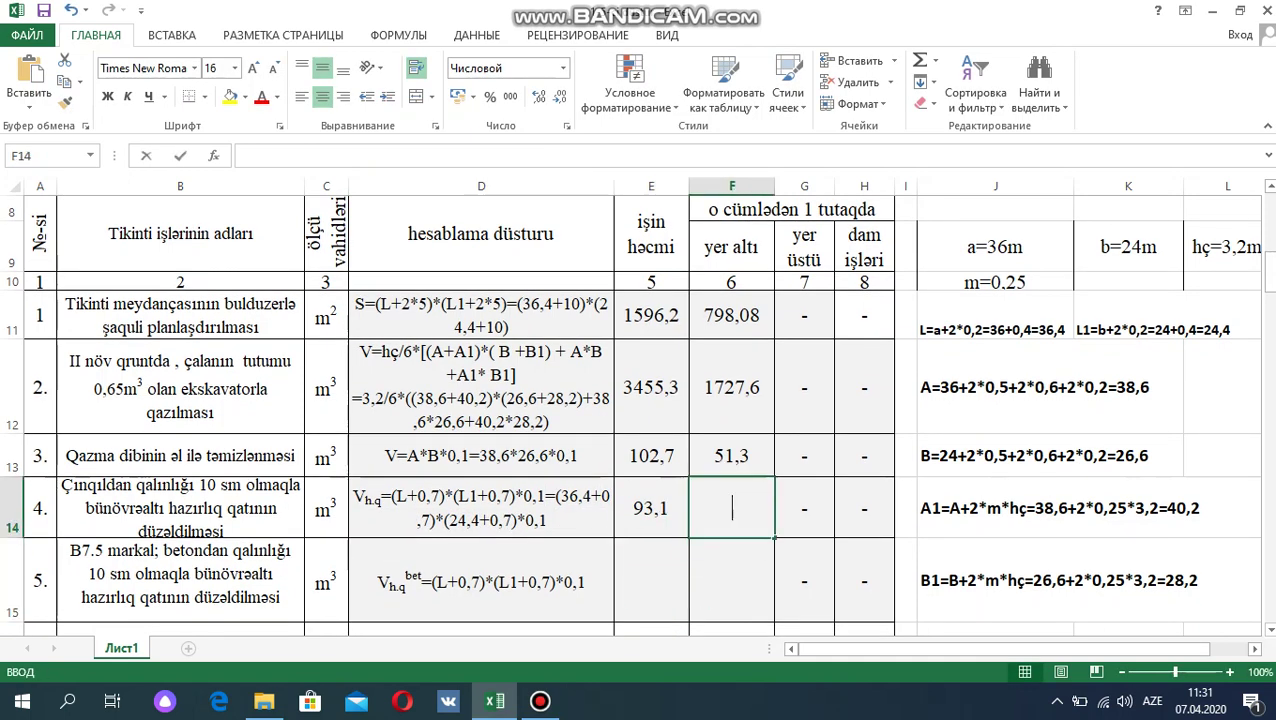
pyautogui.write('=')
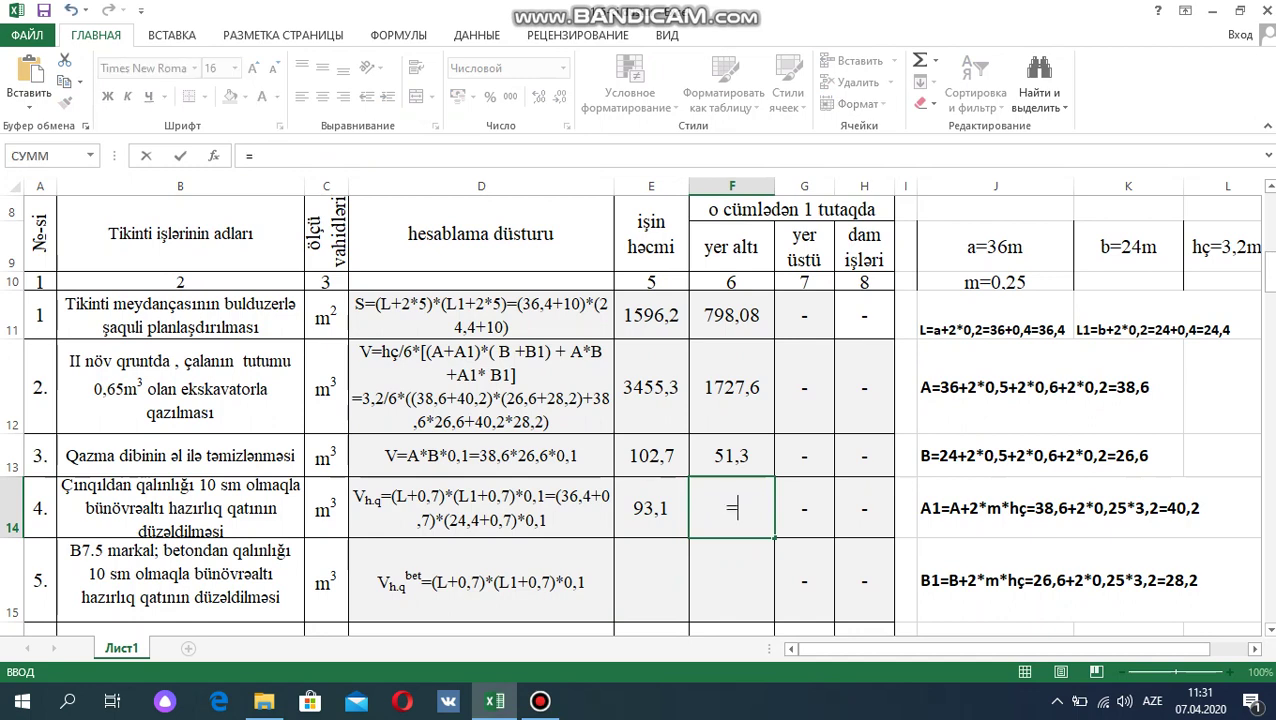
pyautogui.write('E')
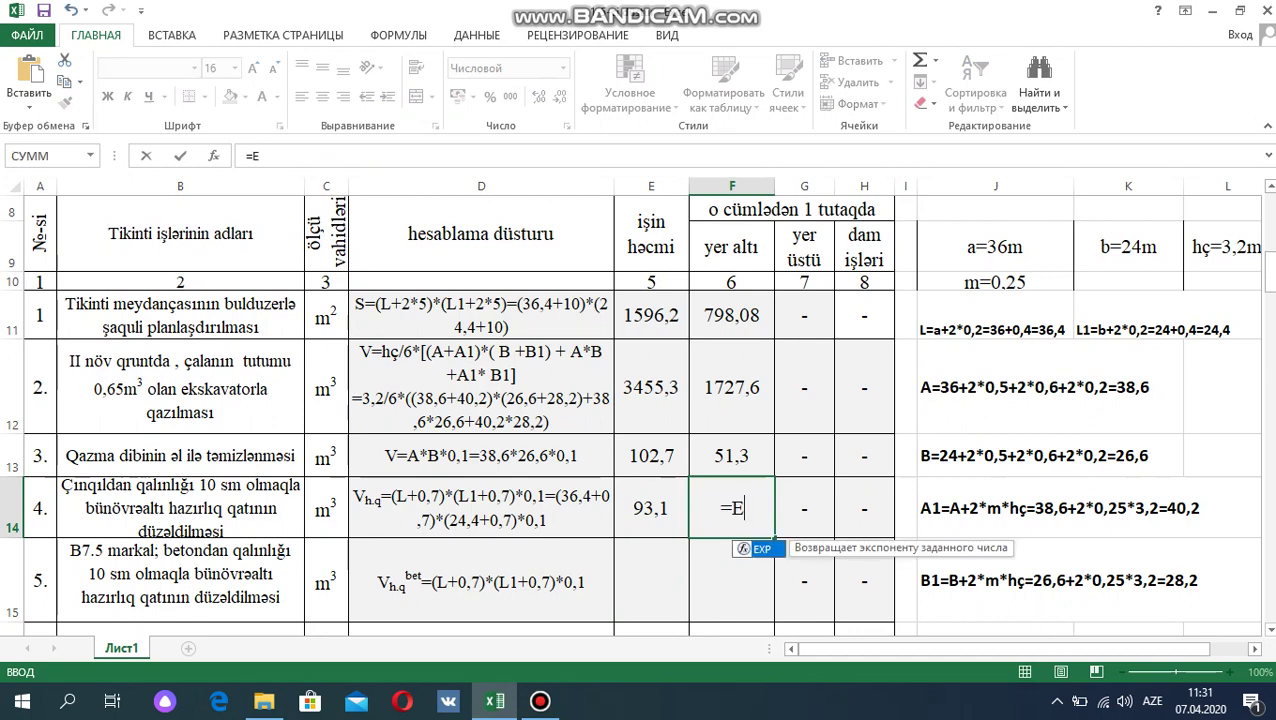
pyautogui.write('14/2')
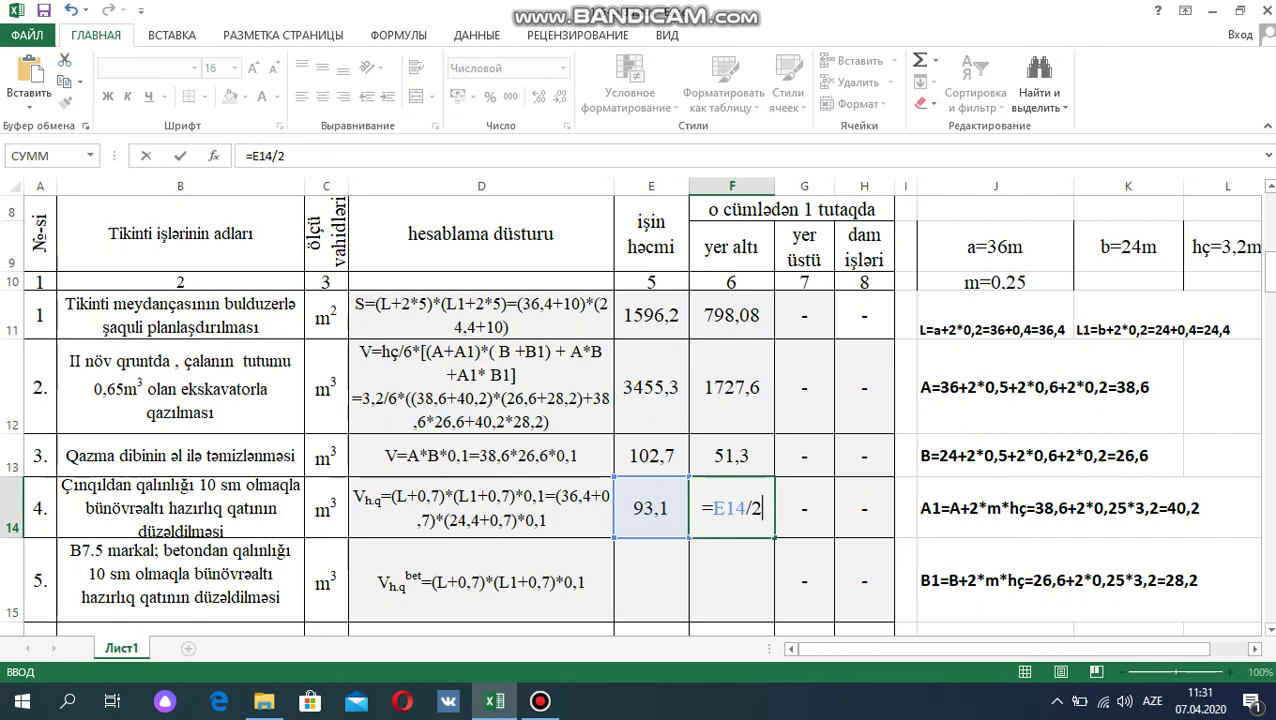
pyautogui.press('Return')
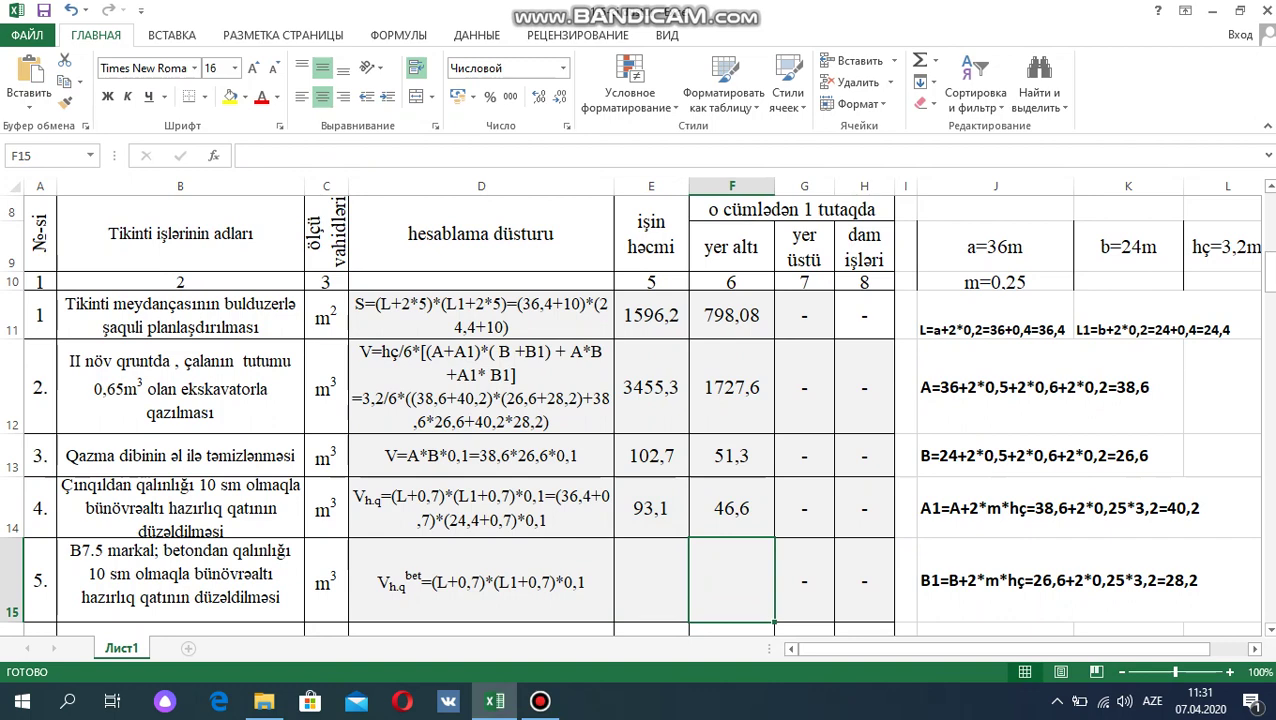
# Copy the expression =(36,4+0,7)*(24,4+0,7)*0,1 from D14 to the end of the B7.5 concrete base layer formula in D15, keeping a single equals sign.
pyautogui.click(480, 508)
pyautogui.doubleClick(543, 496)
pyautogui.moveTo(543, 496); pyautogui.dragTo(545, 520)
pyautogui.hotkey('ctrl', 'c')
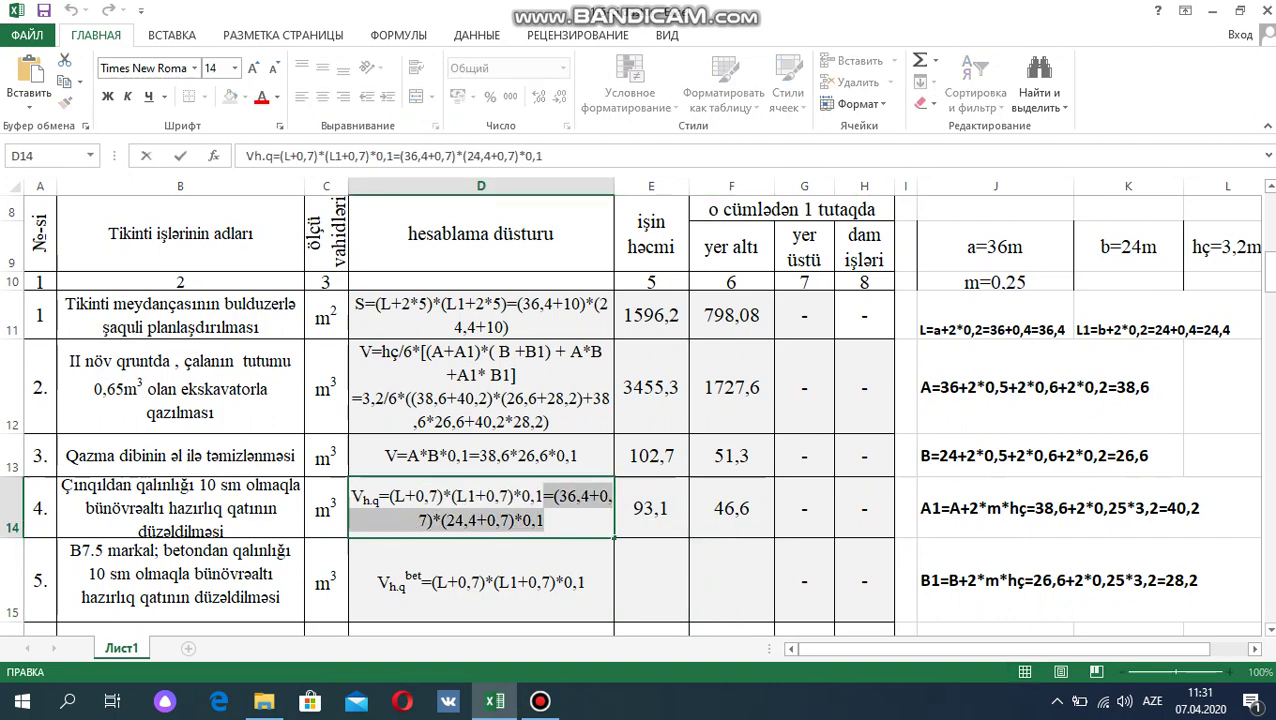
pyautogui.press('Return')
pyautogui.press('F2')
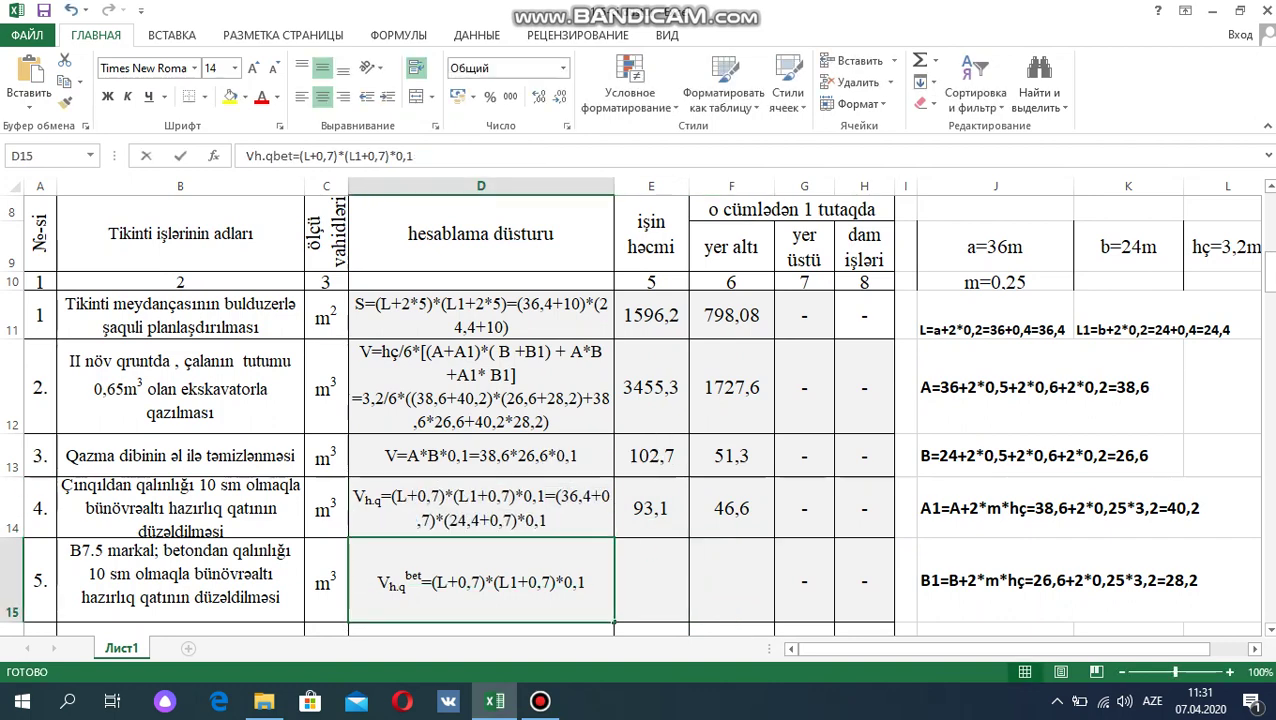
pyautogui.write('=')
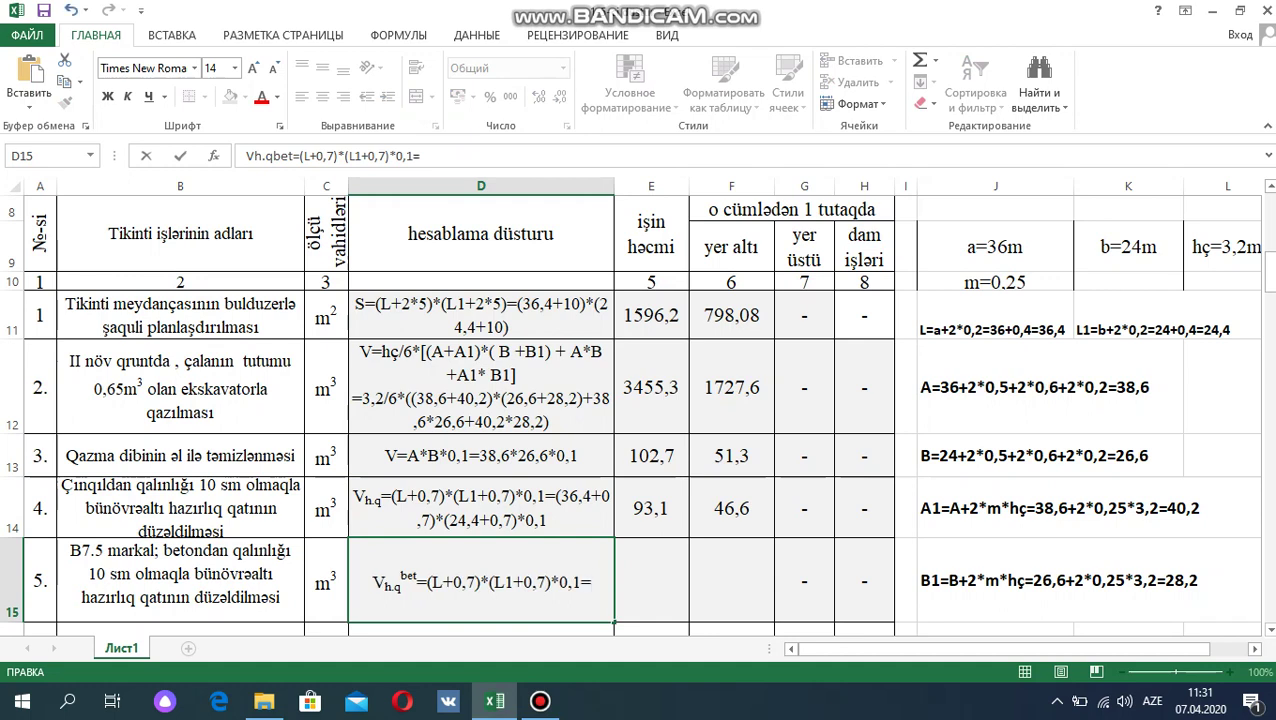
pyautogui.hotkey('ctrl', 'v')
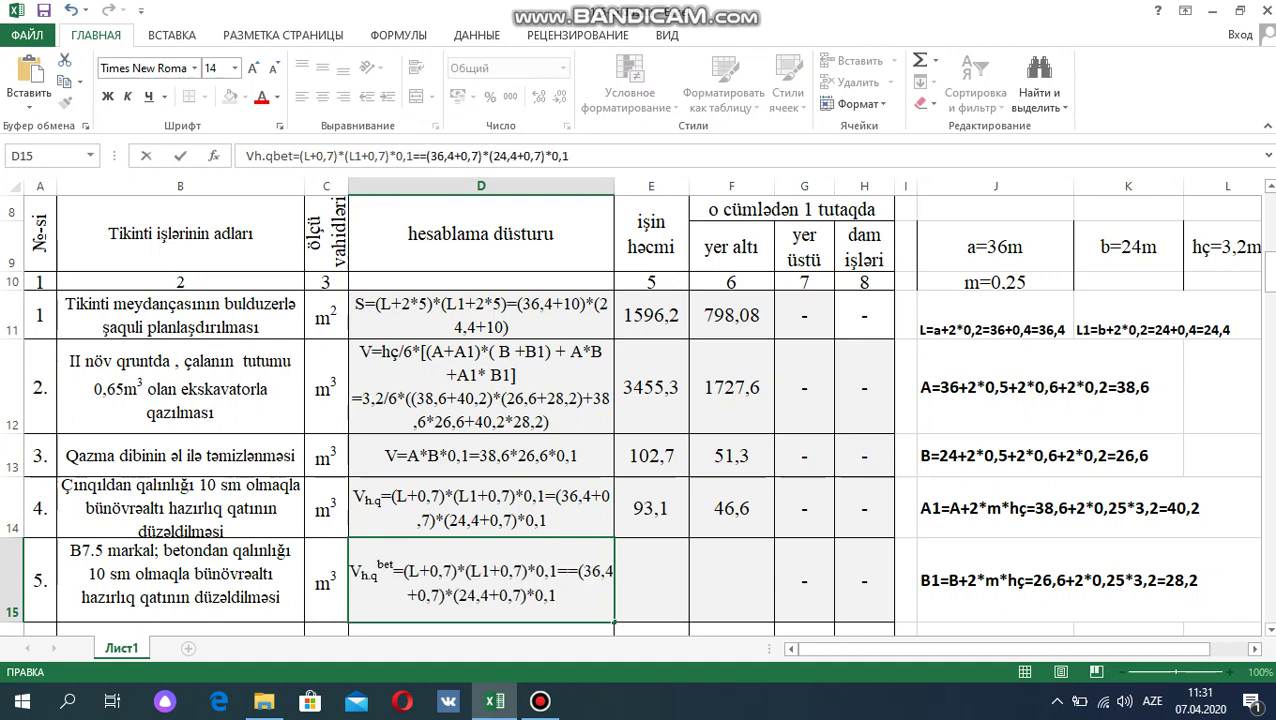
pyautogui.click(576, 571)
pyautogui.press('BackSpace')
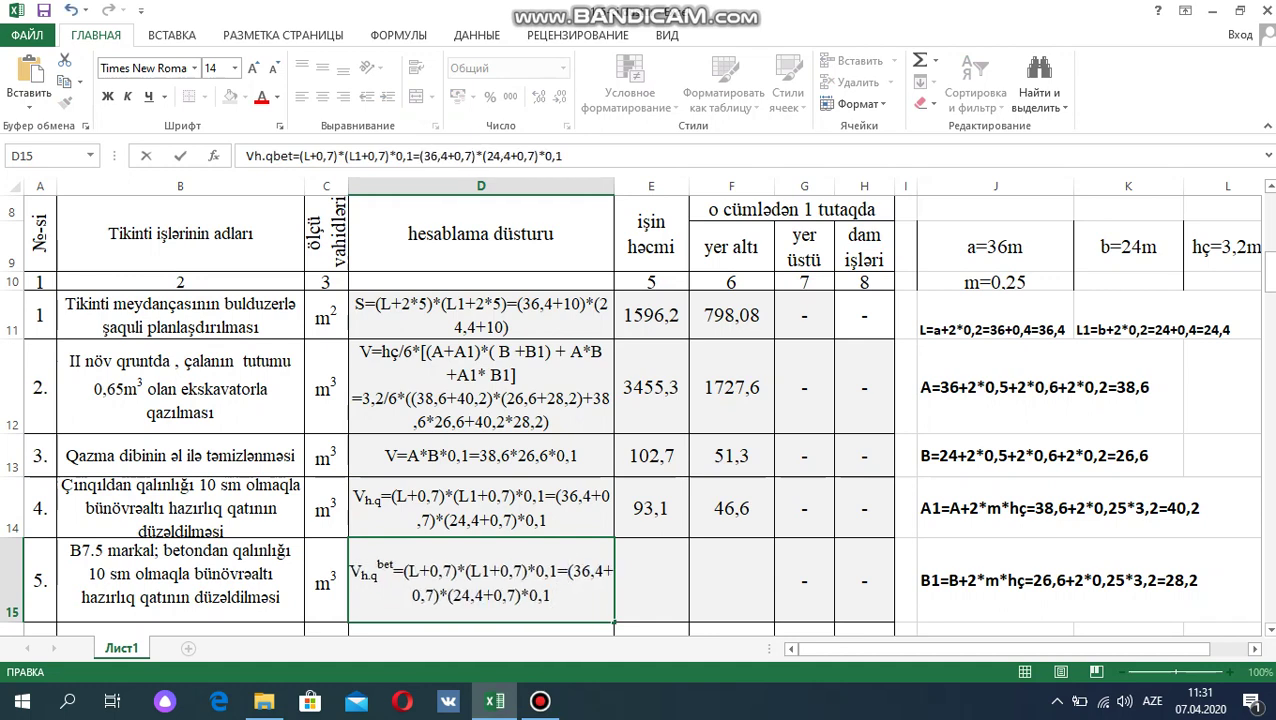
# Enter the copied expression =(36,4+0,7)*(24,4+0,7)*0,1 as a formula in the work volume cell E15.
pyautogui.hotkey('ctrl', 'shift', 'End')
pyautogui.moveTo(551, 595); pyautogui.dragTo(567, 571)
pyautogui.click(551, 595)
pyautogui.hotkey('ctrl', 'shift', 'Home')
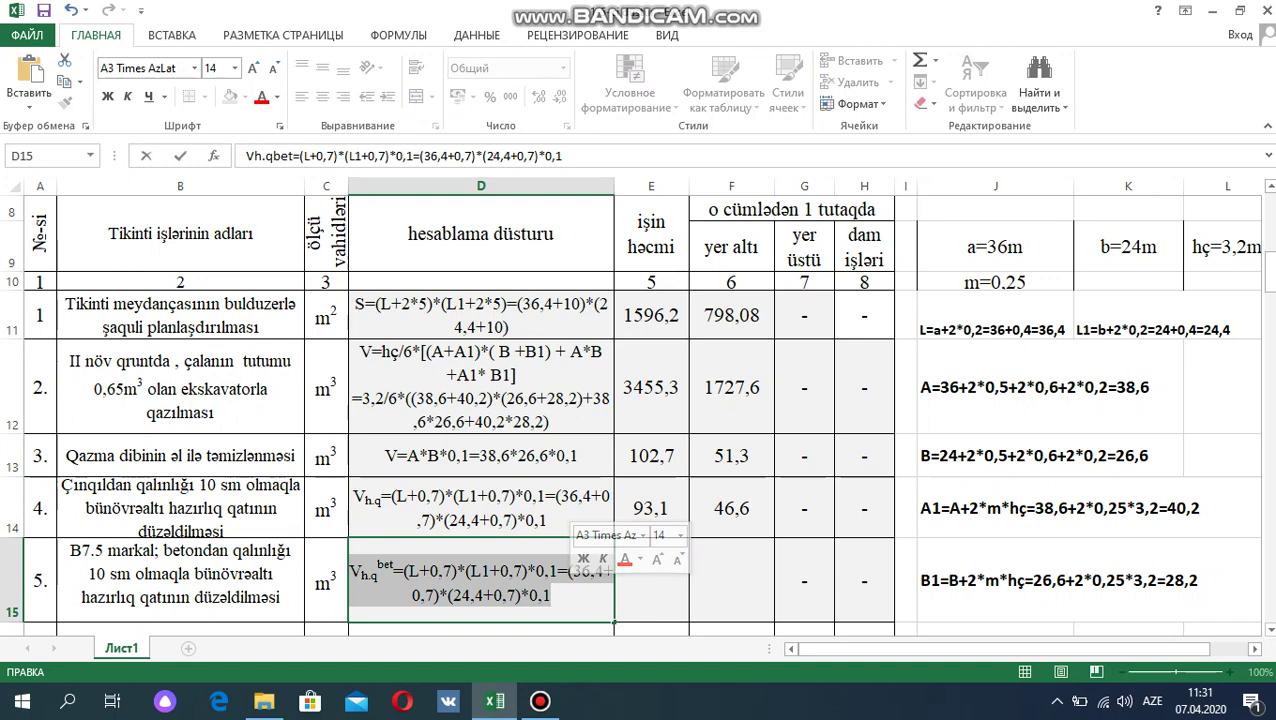
pyautogui.press('Tab')
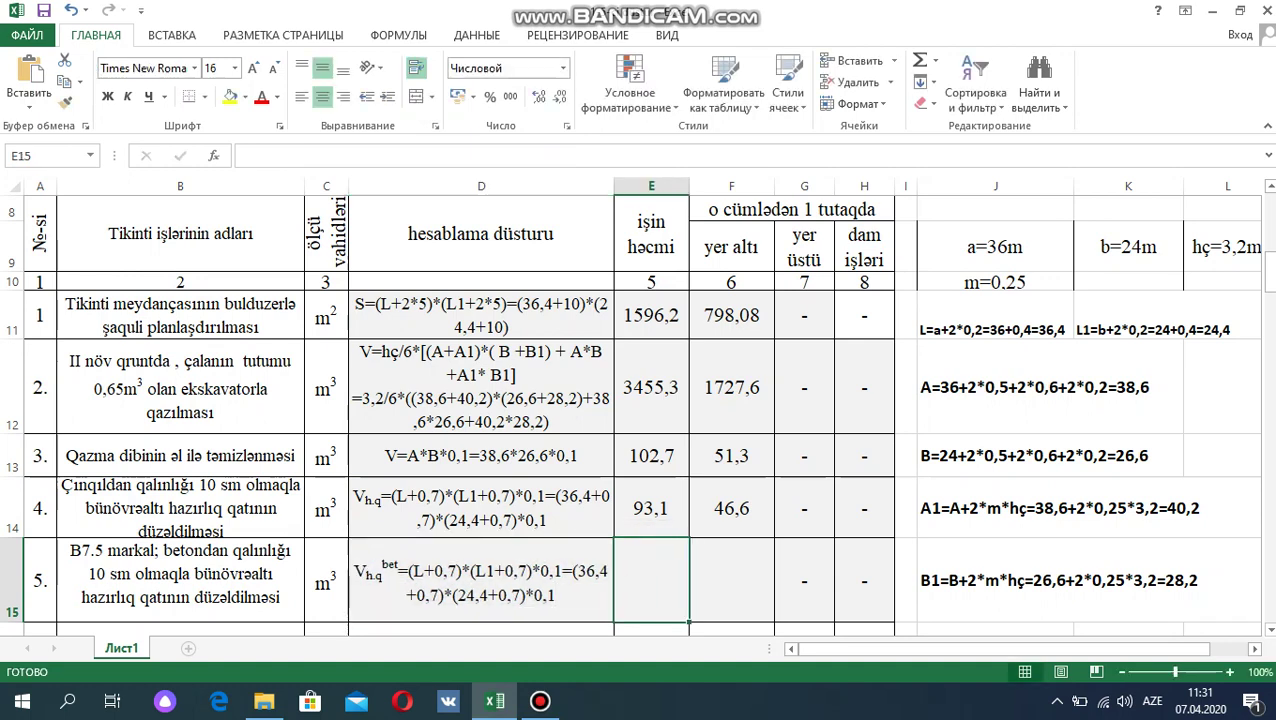
pyautogui.hotkey('ctrl', 'v')
pyautogui.press('Tab')
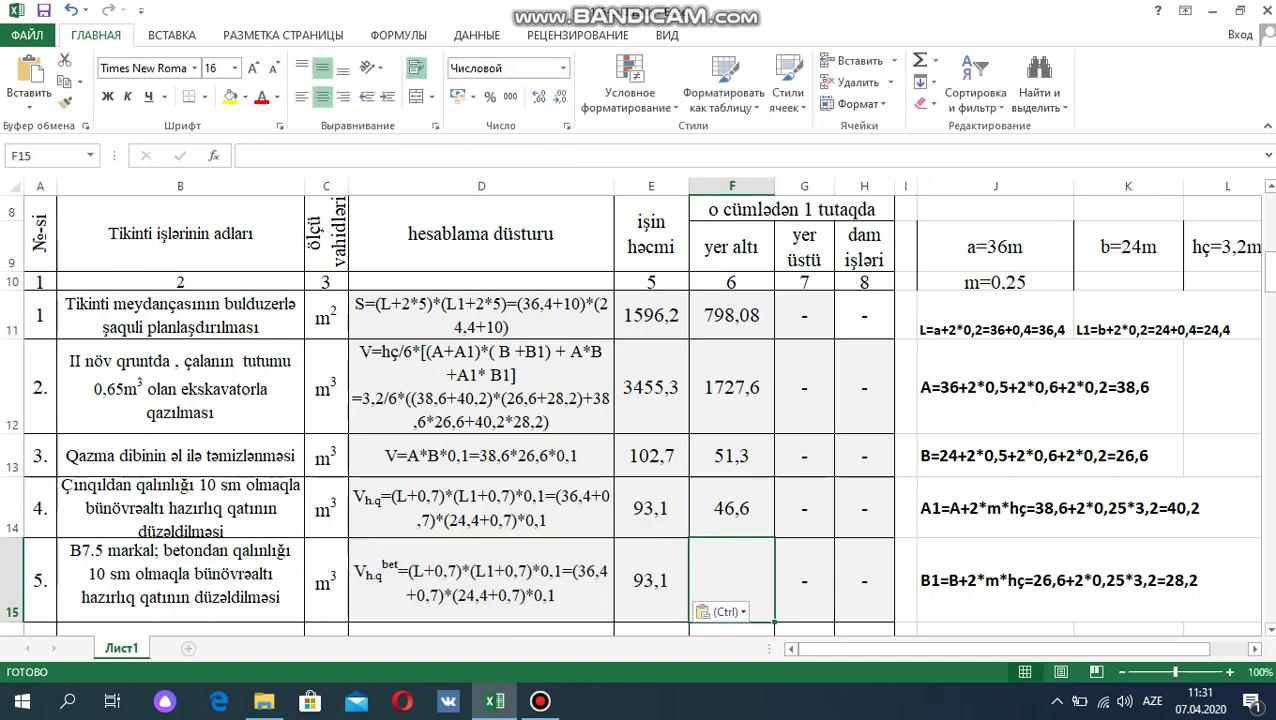
# Calculate the underground section's share for work item 5 in F15 with the formula =E15/2.
pyautogui.write('=')
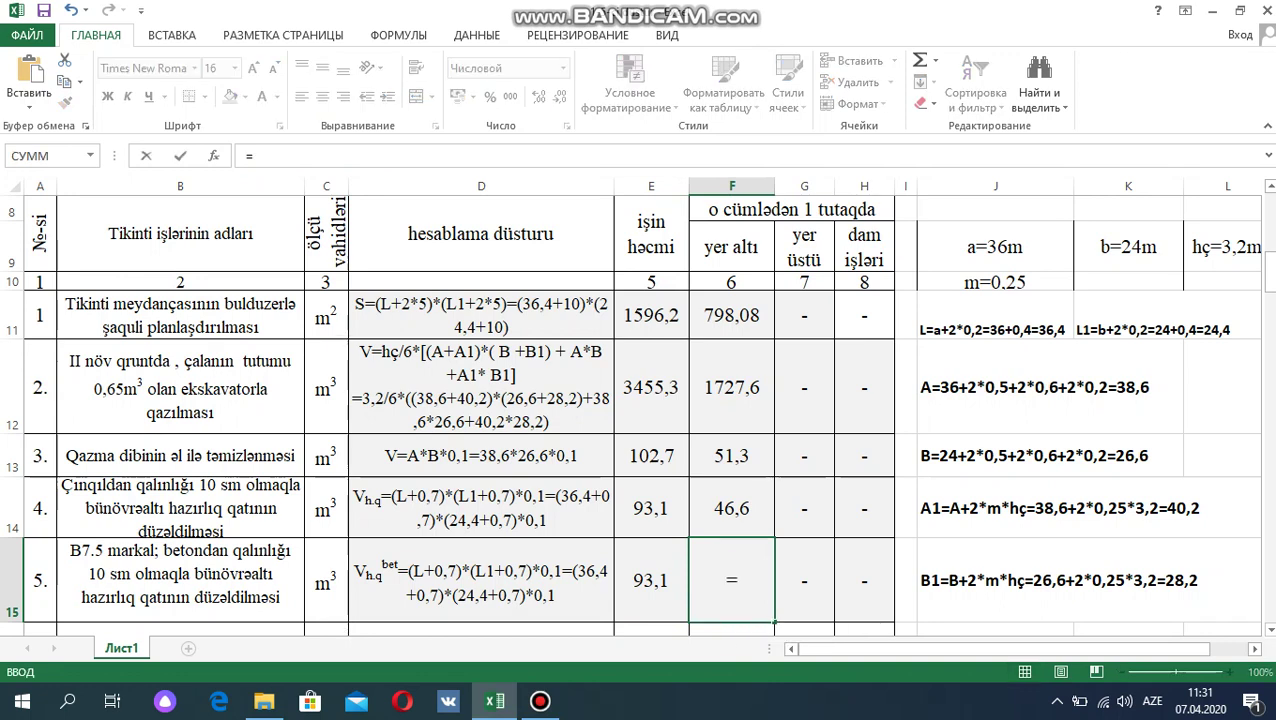
pyautogui.write('E')
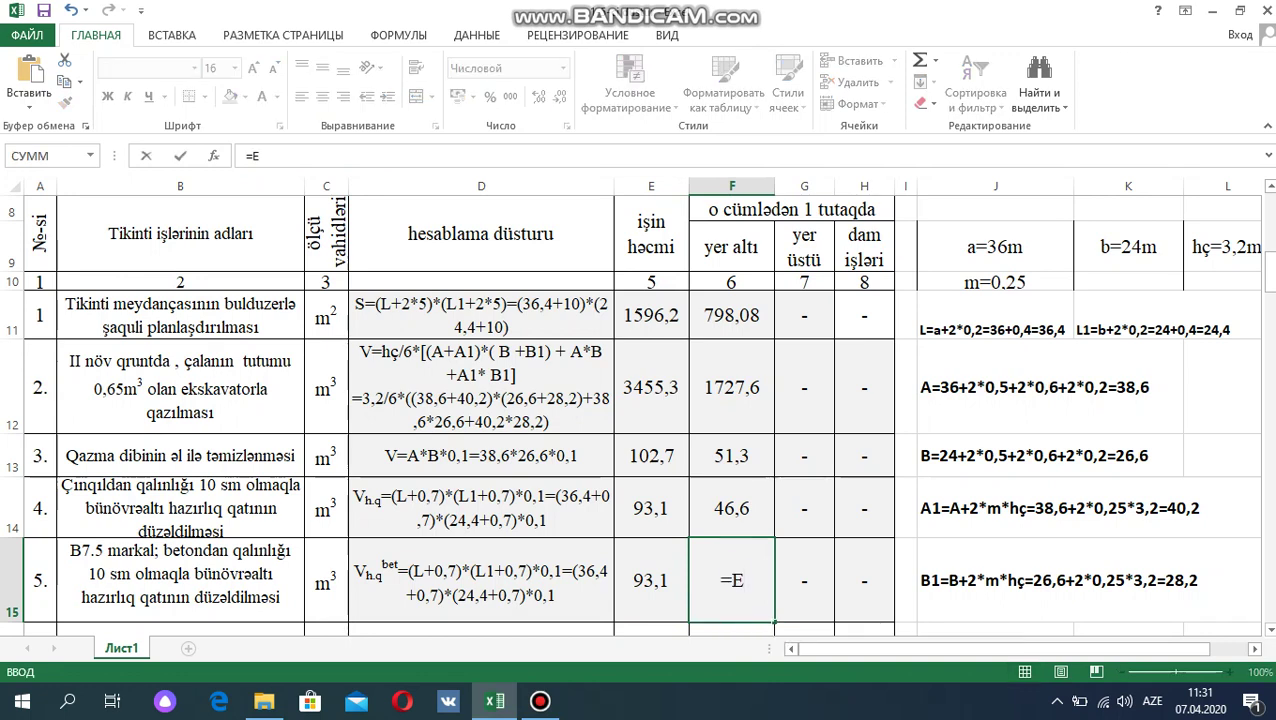
pyautogui.write('15/2')
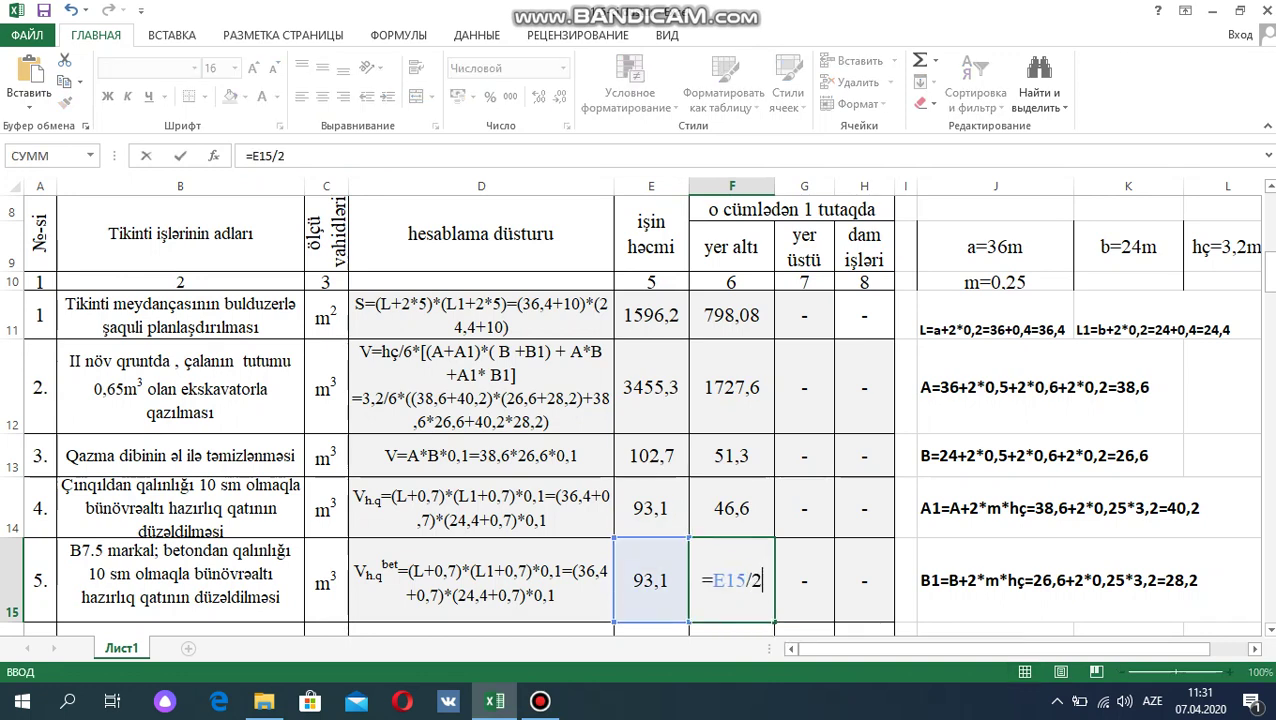
pyautogui.press('Return')
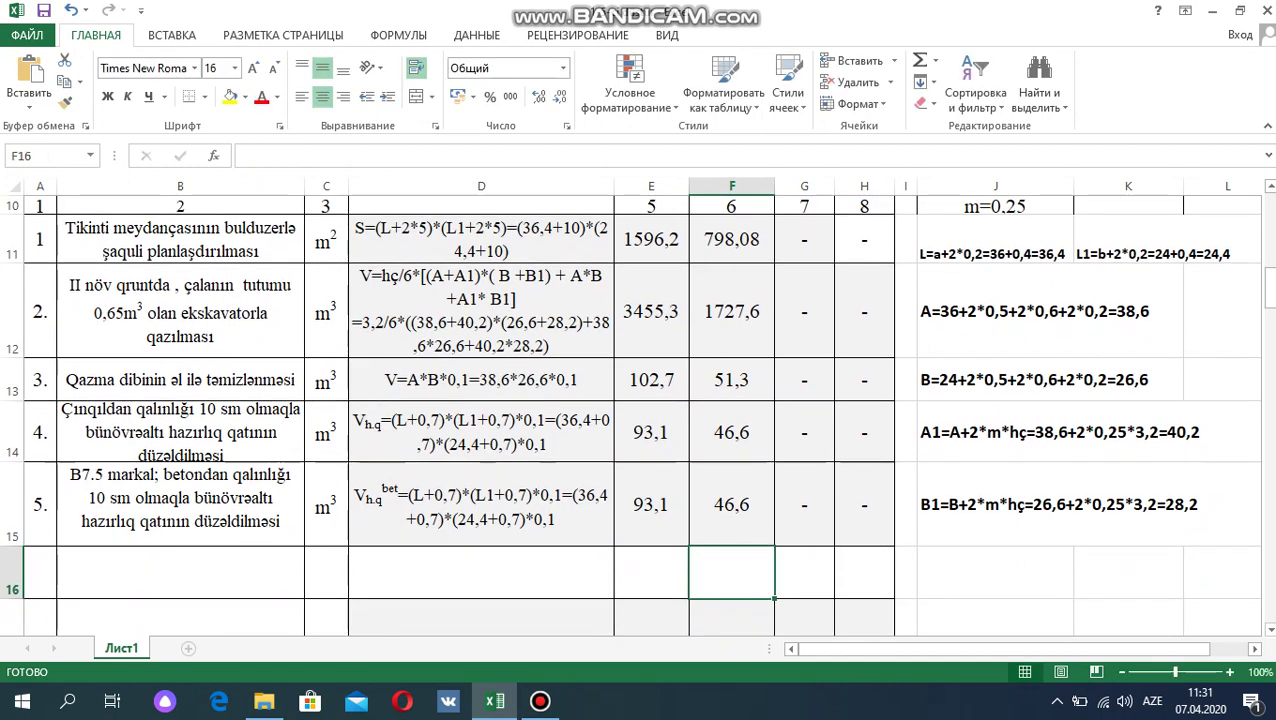